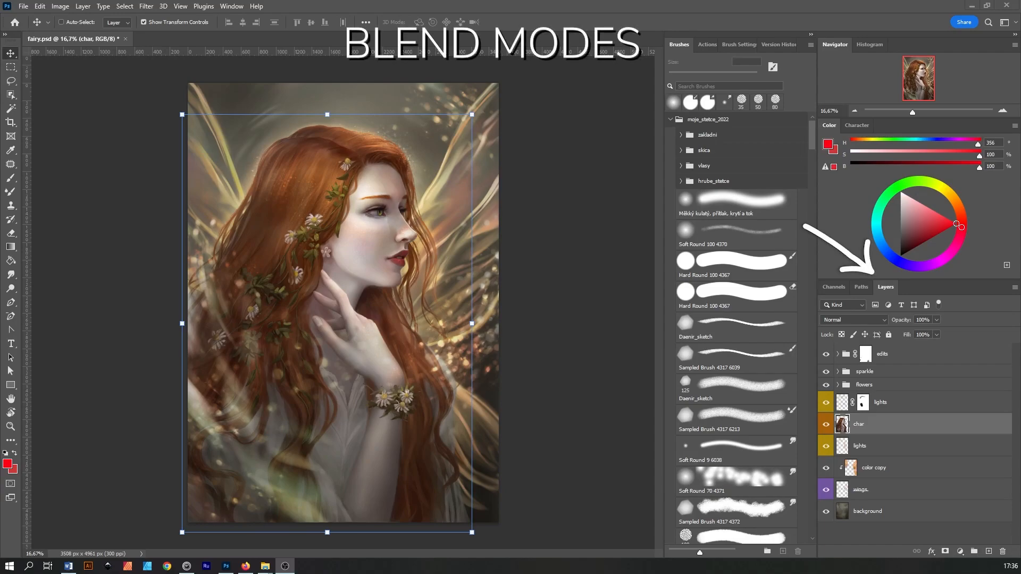
Add a new layer above the char layer and set its blend mode to Multiply, ready for the Brush tool
click(874, 320)
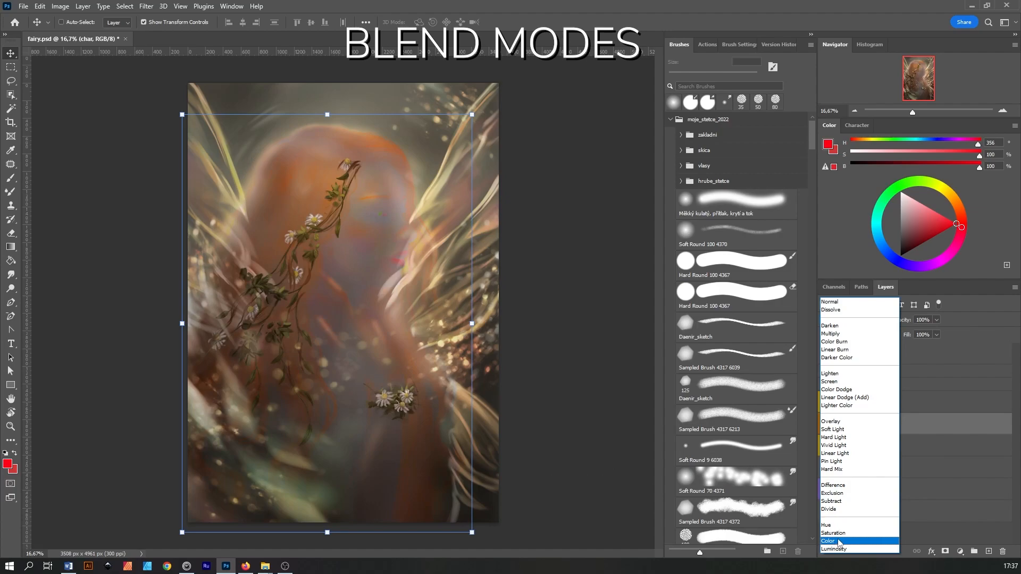
click(12, 179)
click(10, 178)
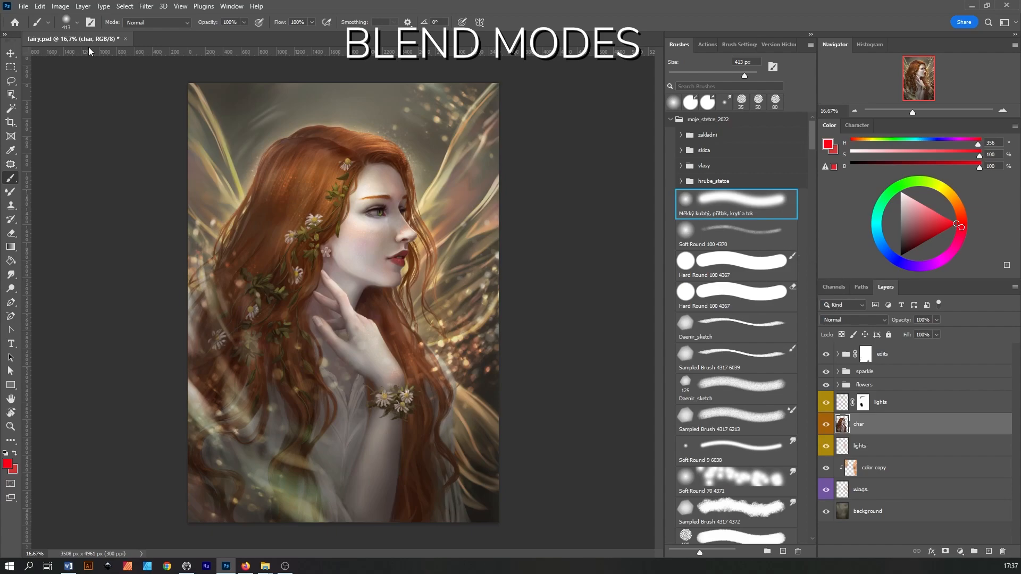
click(987, 552)
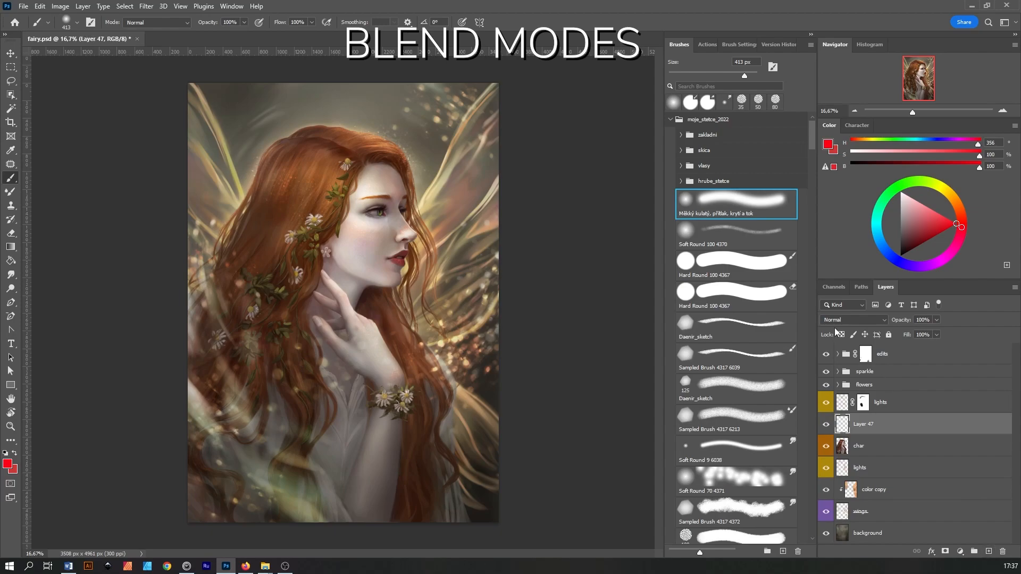
click(864, 321)
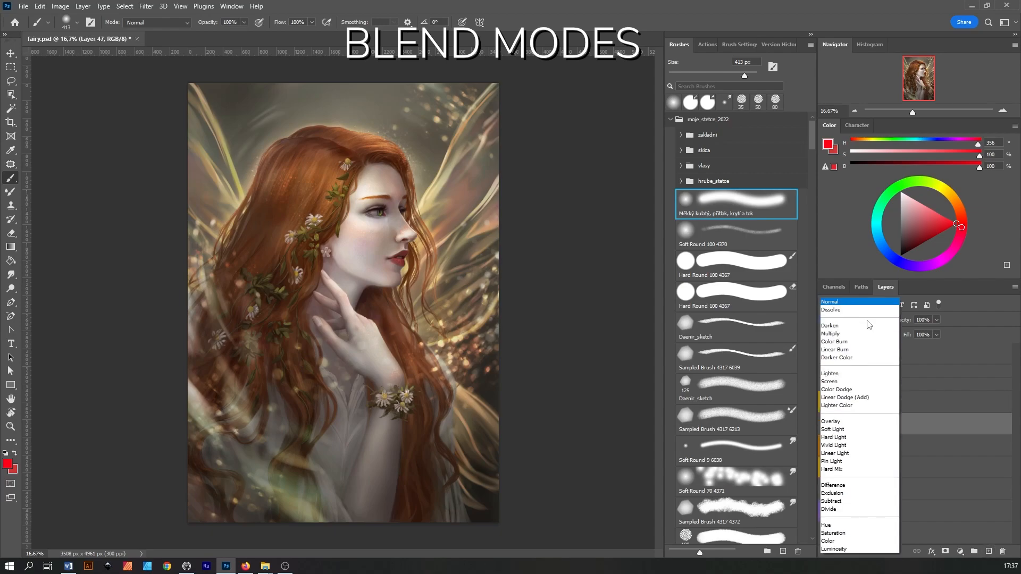
click(830, 333)
Choose a new paint colour and brush softly across the face and neck on the Multiply layer with a 1000 px brush
drag(879, 233, 878, 235)
key(bracketright)
key(bracketright)
key(bracketright)
key(bracketright)
key(bracketright)
key(bracketright)
drag(384, 287, 344, 272)
key(ctrl+z)
drag(344, 273, 415, 297)
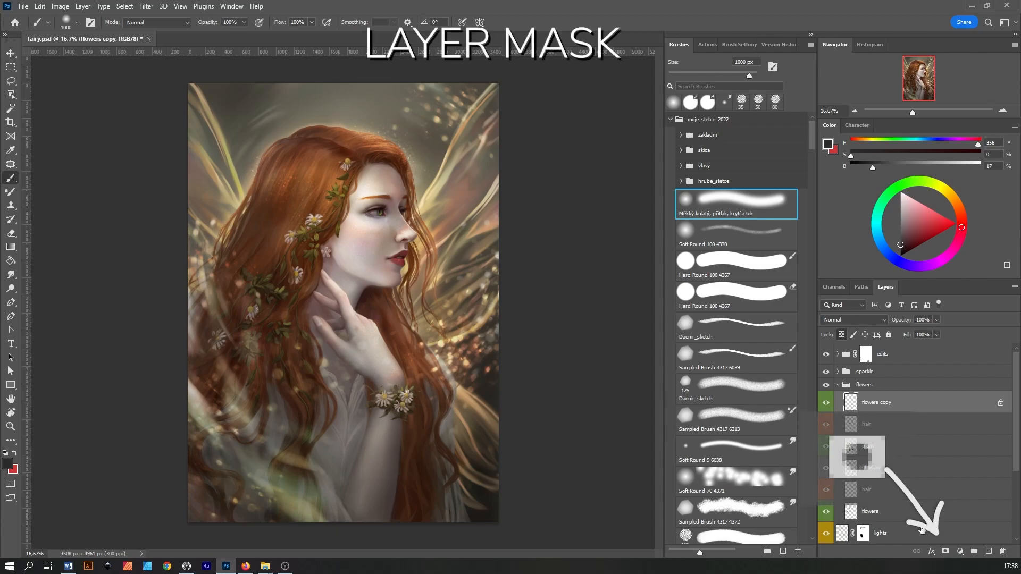
Add a layer mask to the flowers copy layer and choose the Hard Round 100 4367 brush for the wrist bracelet area
click(944, 552)
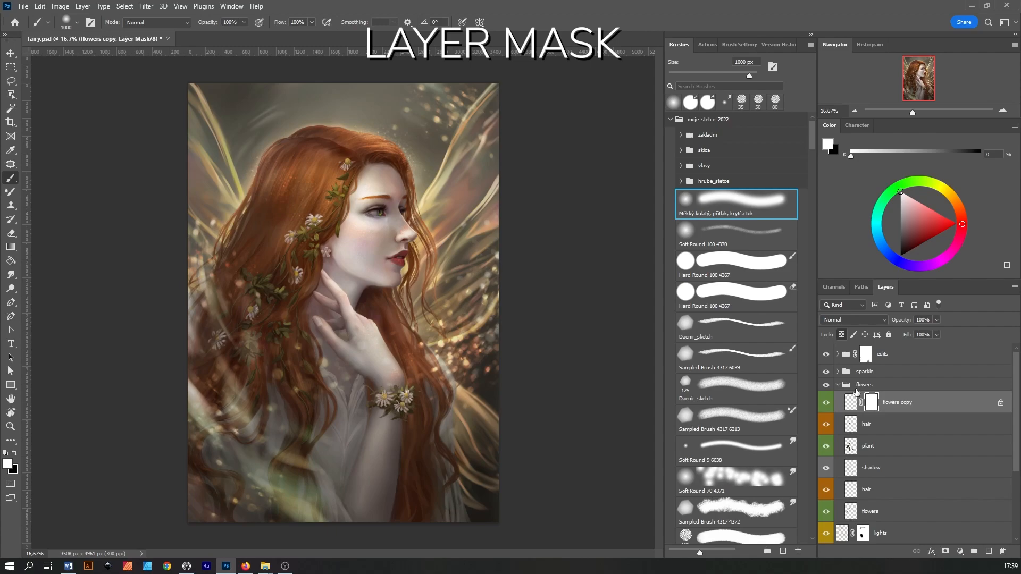
click(1002, 111)
click(1003, 111)
drag(924, 82, 924, 90)
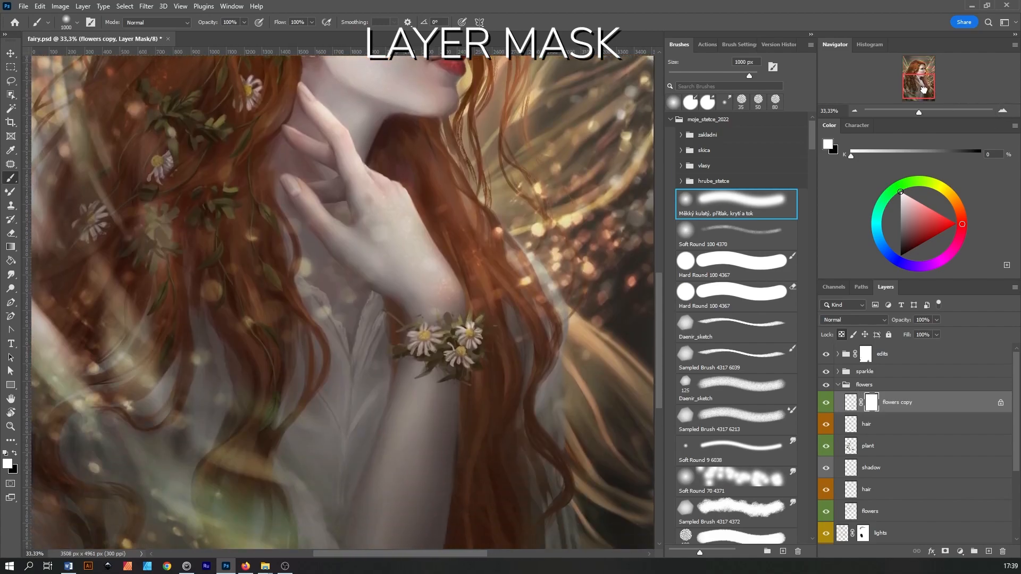
click(735, 263)
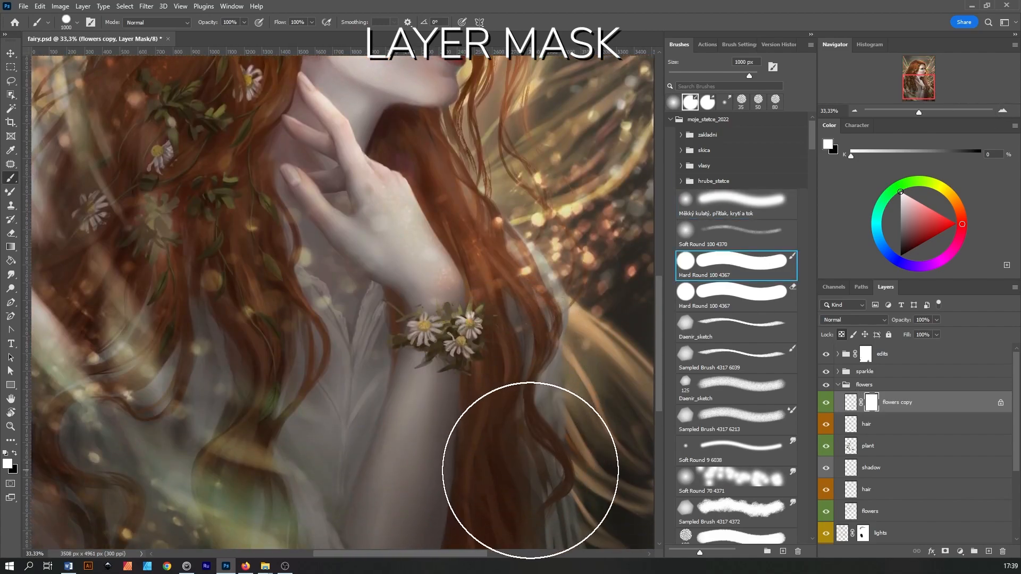
Hide bracelet daisies by painting the mask black with a 250 px brush, and paint white to bring them back
key(bracketleft)
key(bracketleft)
key(bracketleft)
key(bracketleft)
key(bracketleft)
key(bracketleft)
key(bracketleft)
key(bracketleft)
key(bracketright)
key(x)
drag(479, 312, 453, 363)
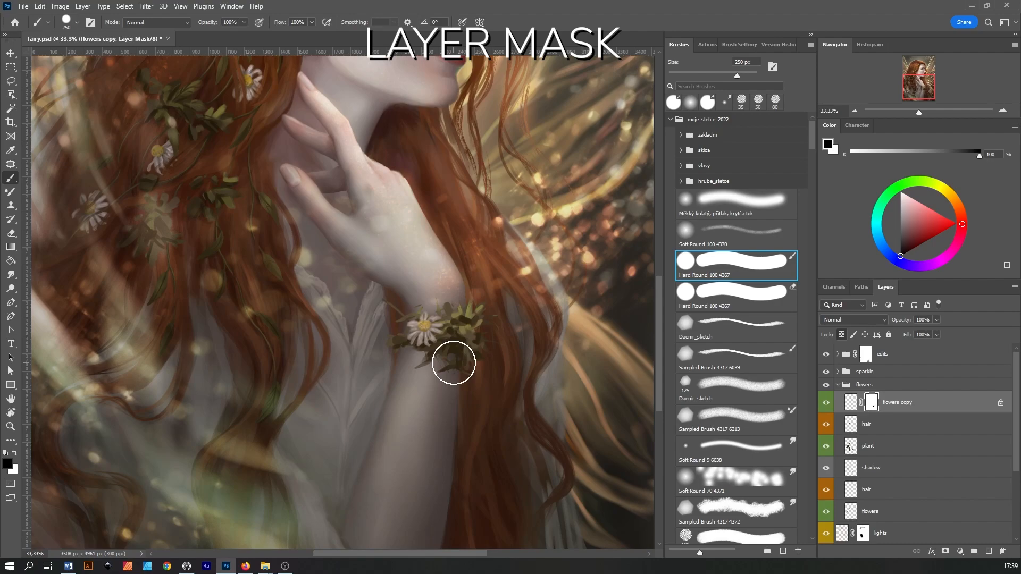
key(x)
mouse_move(464, 372)
mouse_down()
mouse_move(449, 360)
mouse_move(442, 376)
mouse_up()
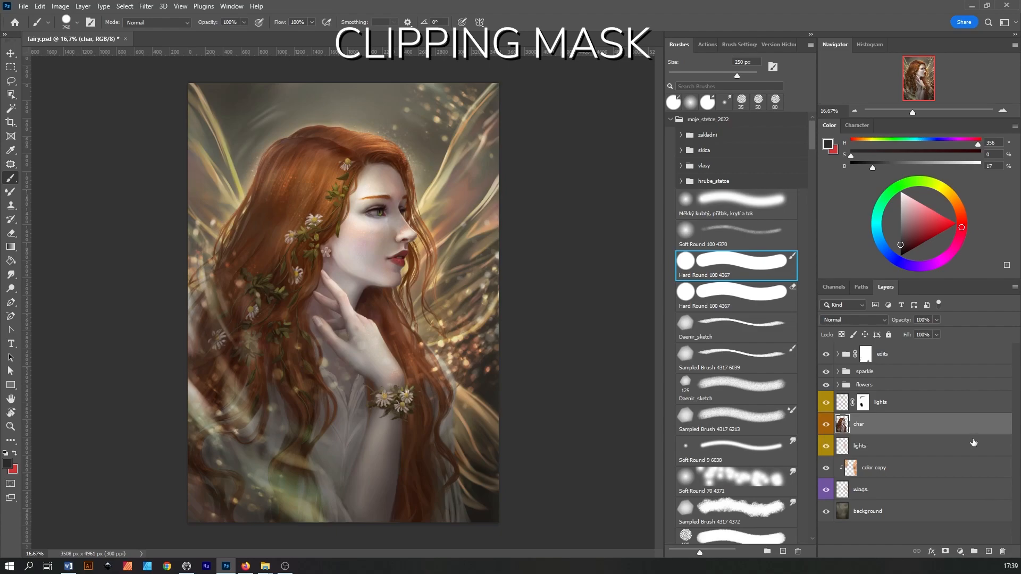
Add a new layer above the char layer and clip it to the char layer
click(988, 552)
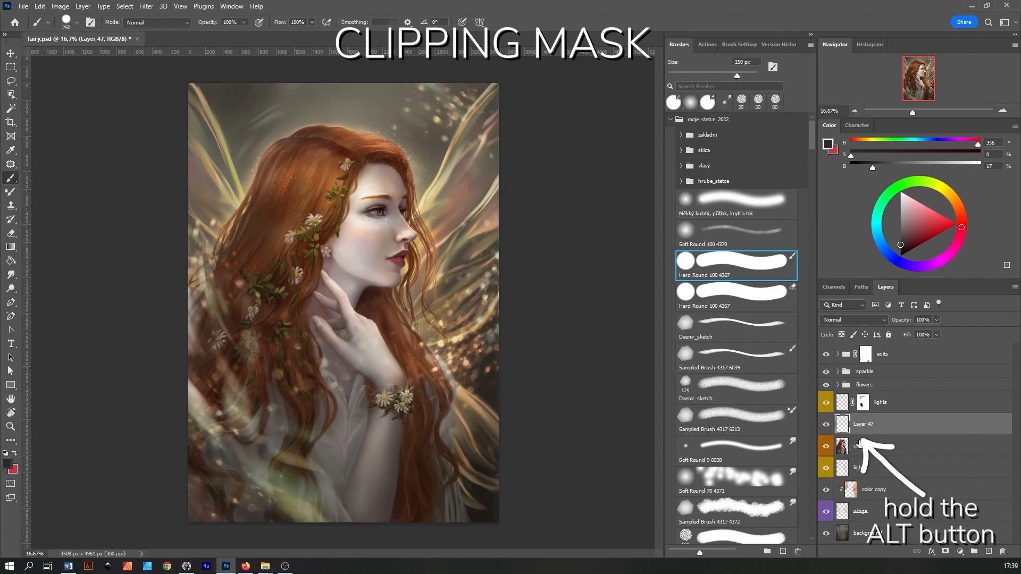
key(alt)
alt+click(849, 432)
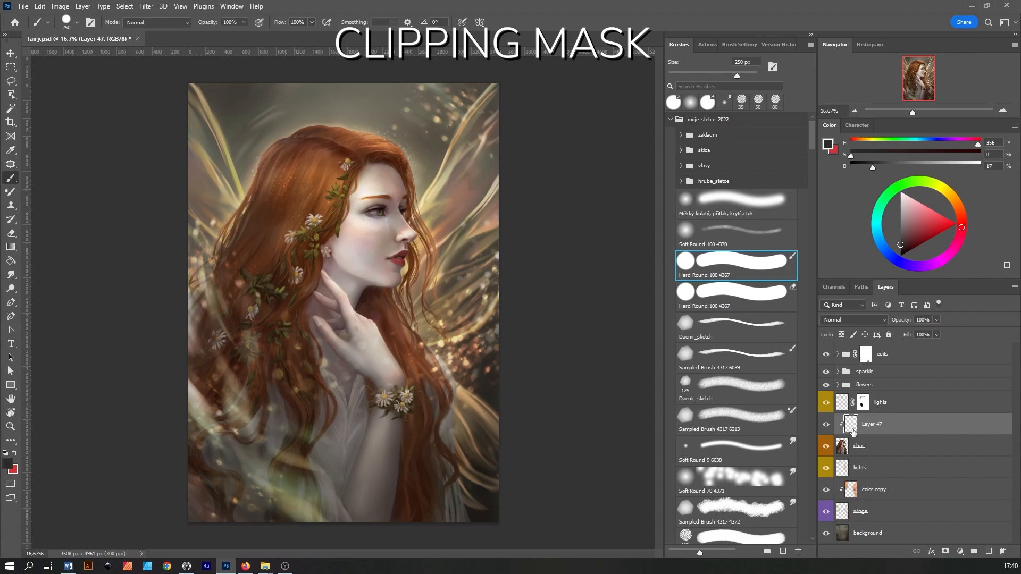
Pick pure red (H 356, S 100, B 100) and paint broad strokes across the head on the clipped layer
drag(941, 228, 977, 223)
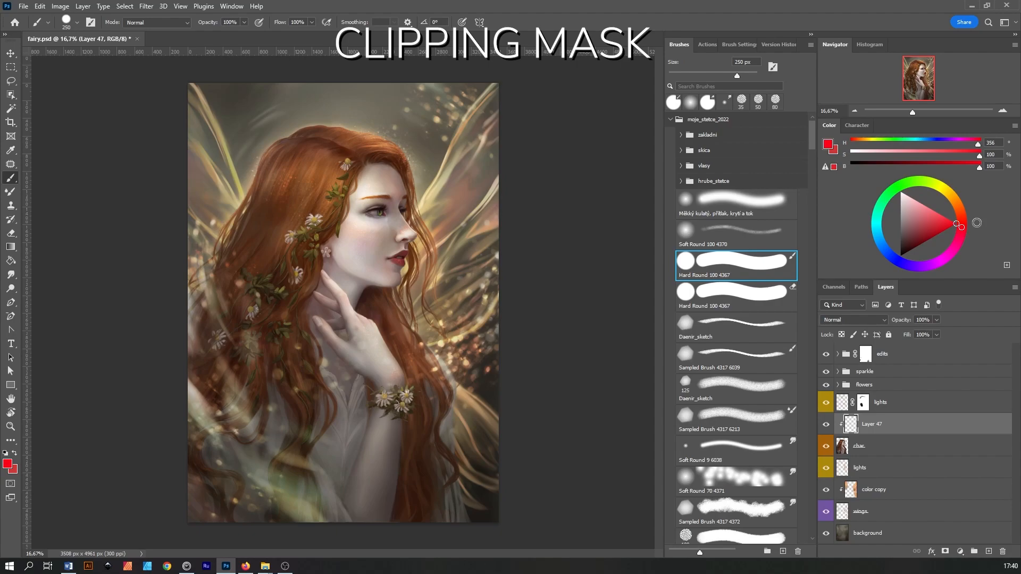
mouse_move(267, 152)
mouse_down()
mouse_move(506, 161)
mouse_move(339, 139)
mouse_move(400, 113)
mouse_move(419, 158)
mouse_move(518, 165)
mouse_up()
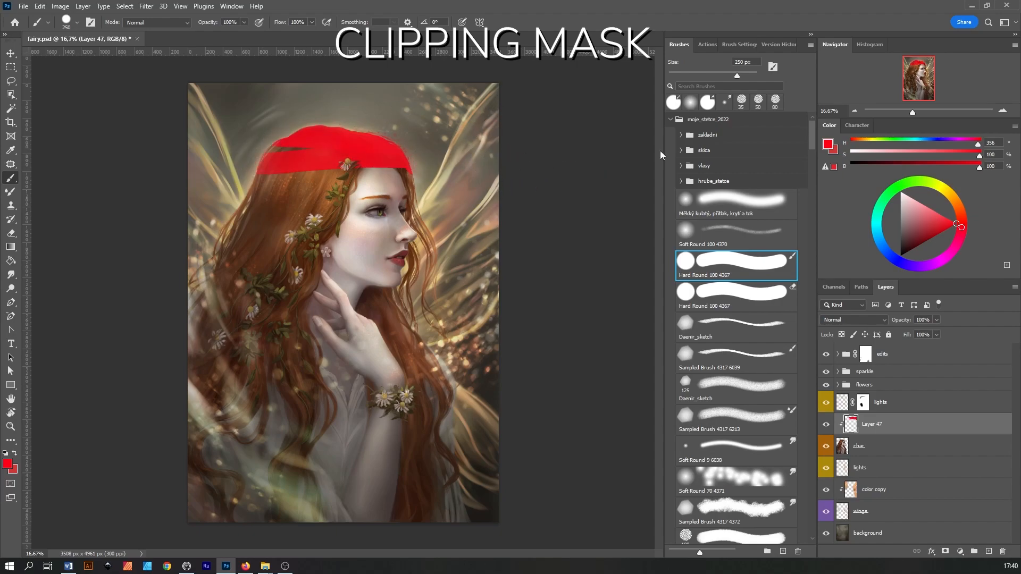
mouse_move(396, 202)
mouse_down()
mouse_move(345, 195)
mouse_move(427, 238)
mouse_move(322, 272)
mouse_move(454, 291)
mouse_move(228, 182)
mouse_up()
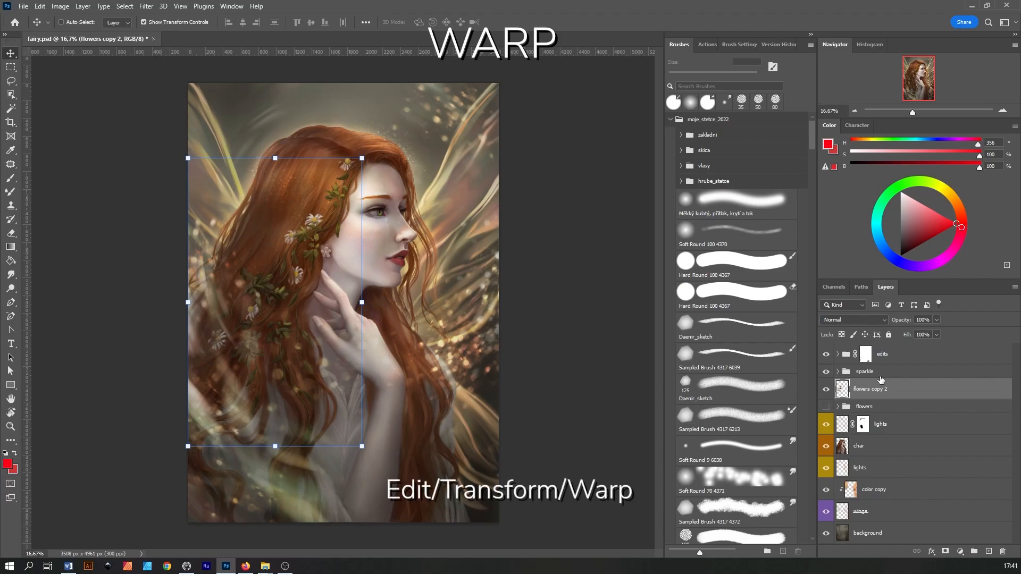
Warp the hair flowers on the flowers copy 2 layer slightly up and to the left, undoing the excess adjustment, and apply it
click(40, 6)
mouse_move(133, 254)
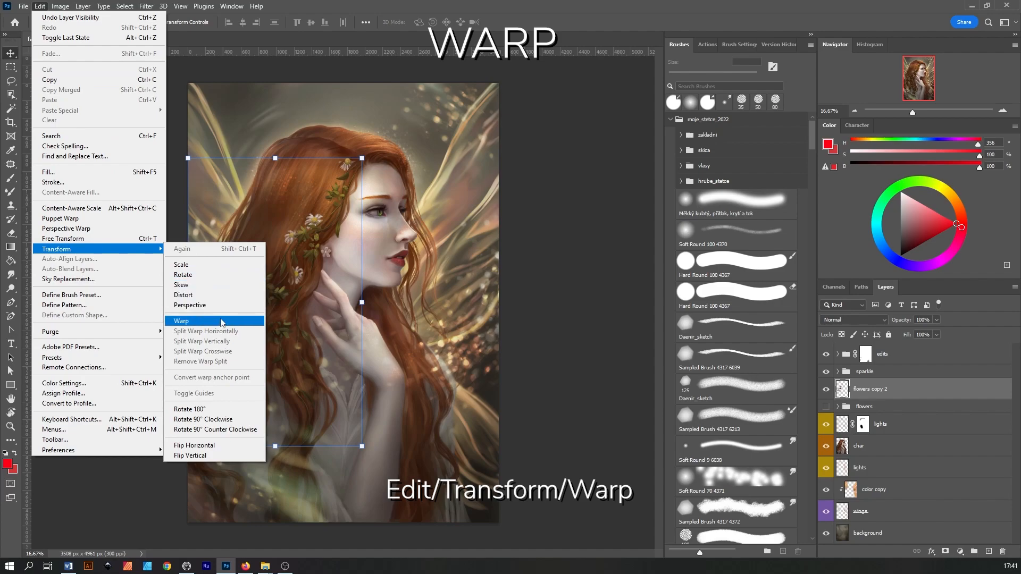
click(649, 15)
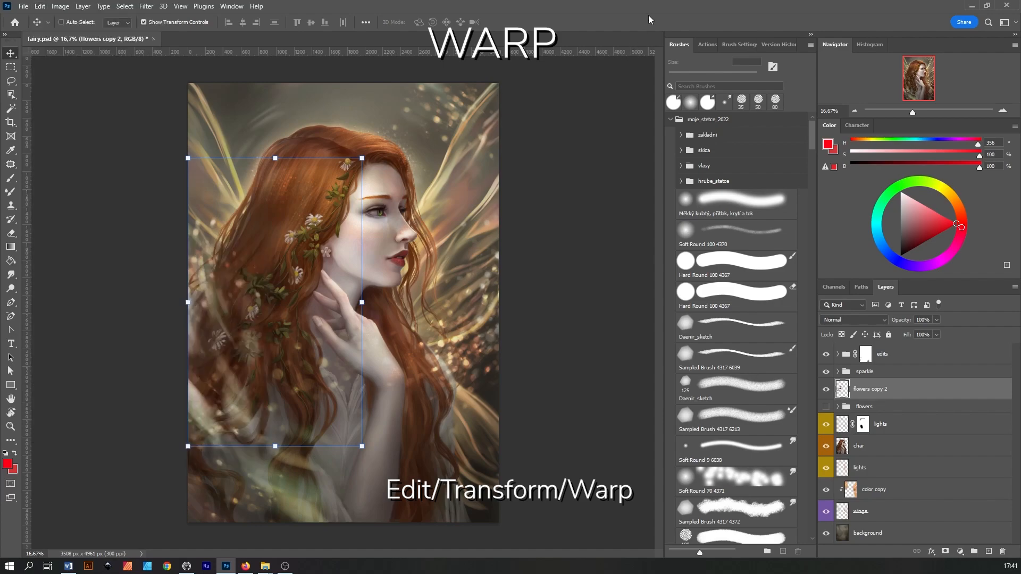
key(ctrl+t)
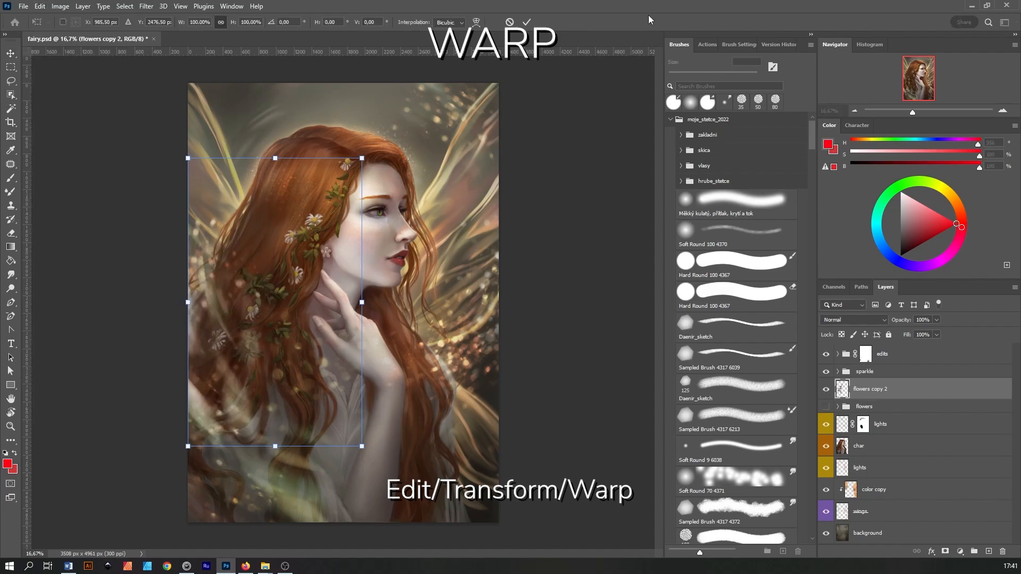
right_click(310, 296)
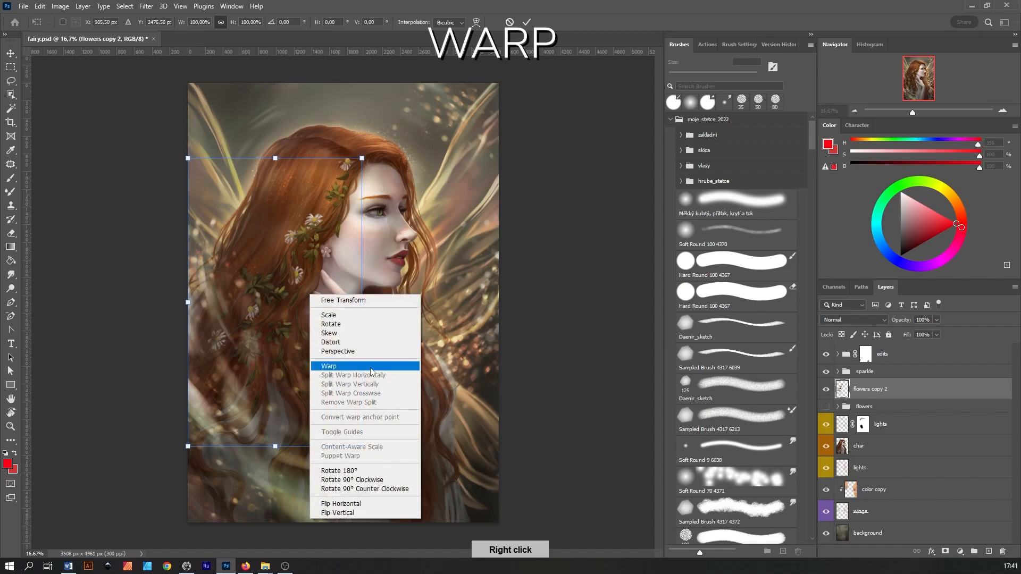
click(374, 370)
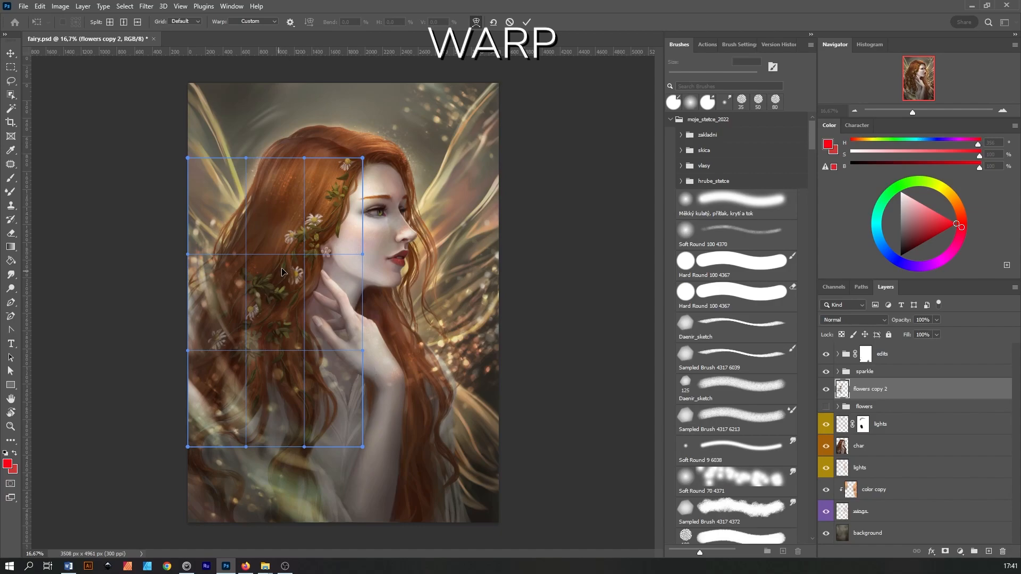
drag(280, 267, 269, 250)
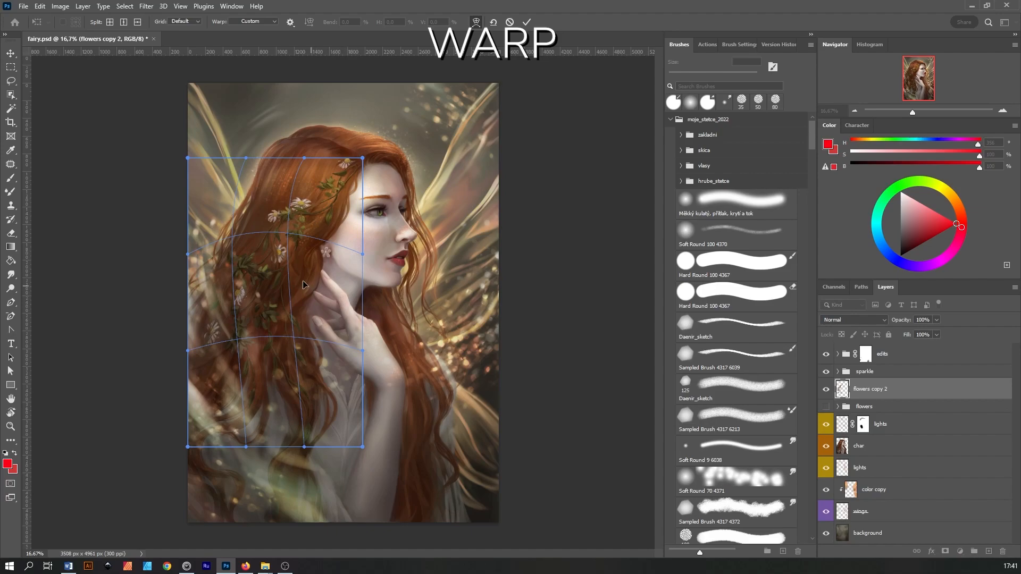
key(ctrl+z)
key(Return)
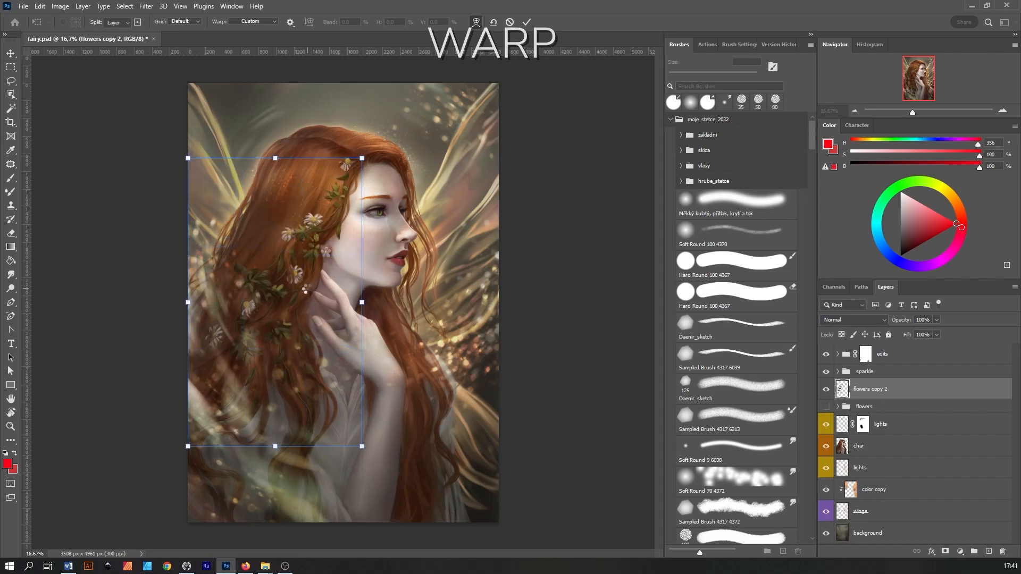
Liquify the char layer by nudging the bridge of the nose slightly upward with the Forward Warp tool, and apply the filter
click(865, 448)
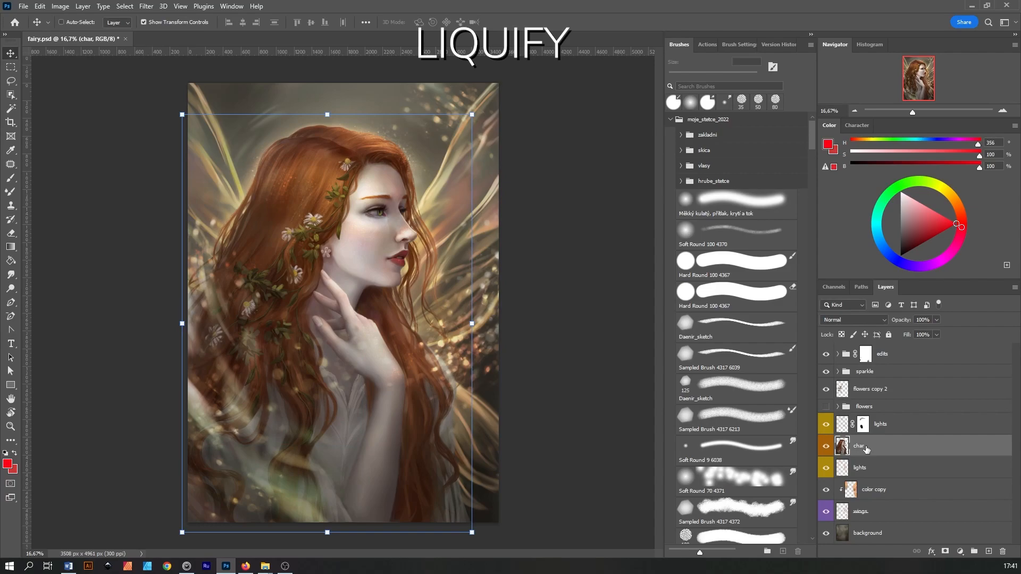
click(151, 6)
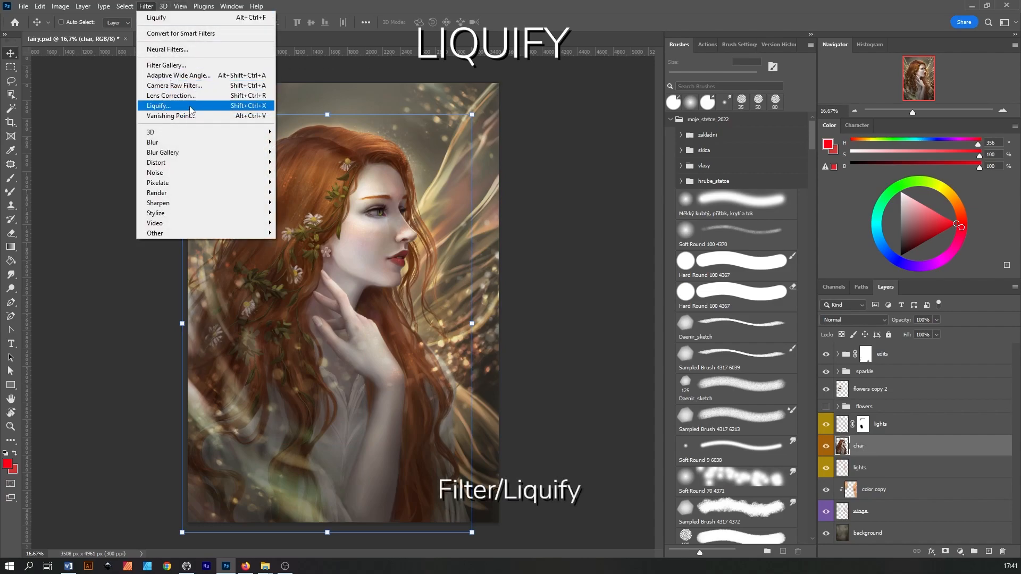
click(190, 109)
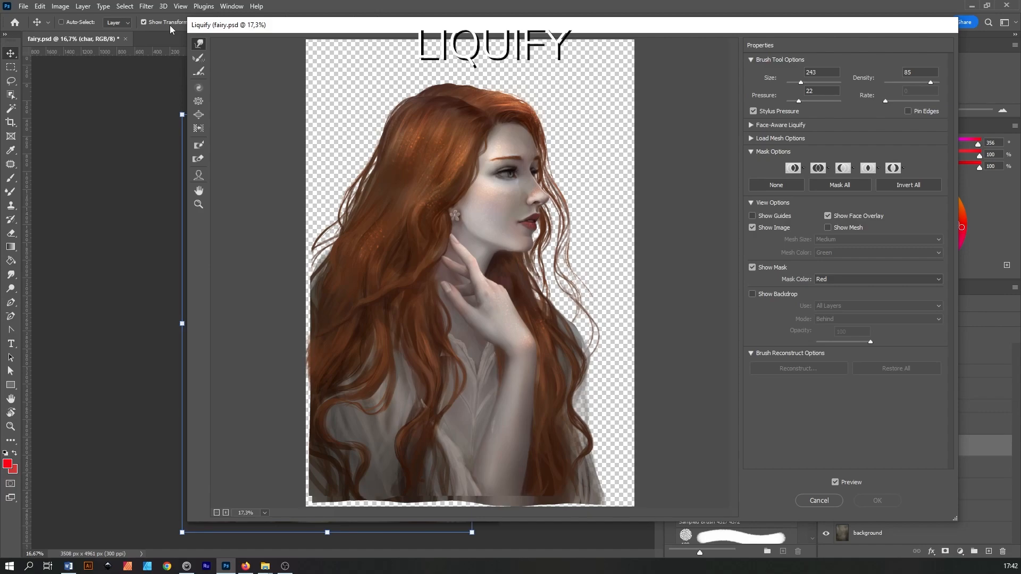
click(200, 202)
click(537, 190)
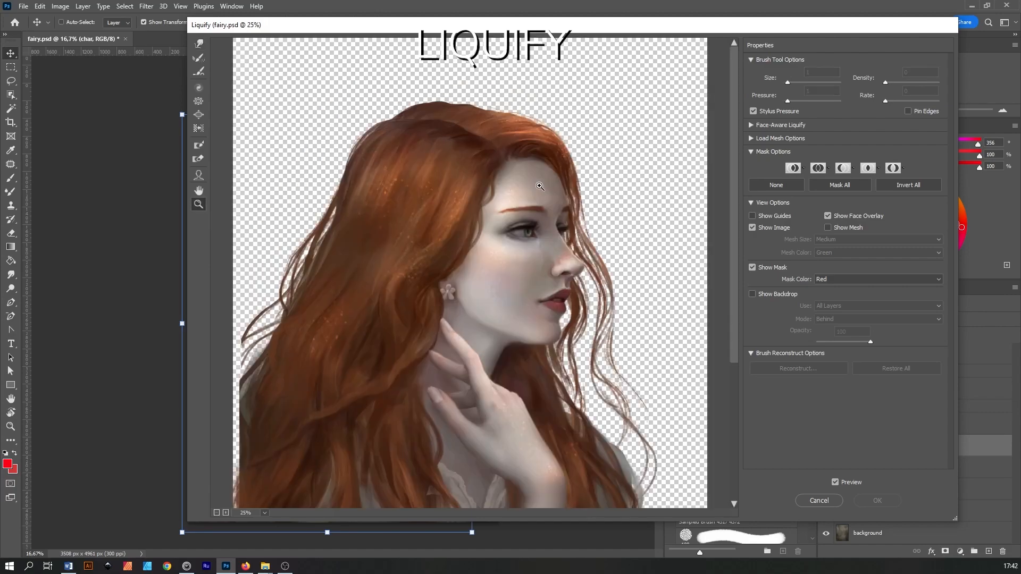
click(544, 188)
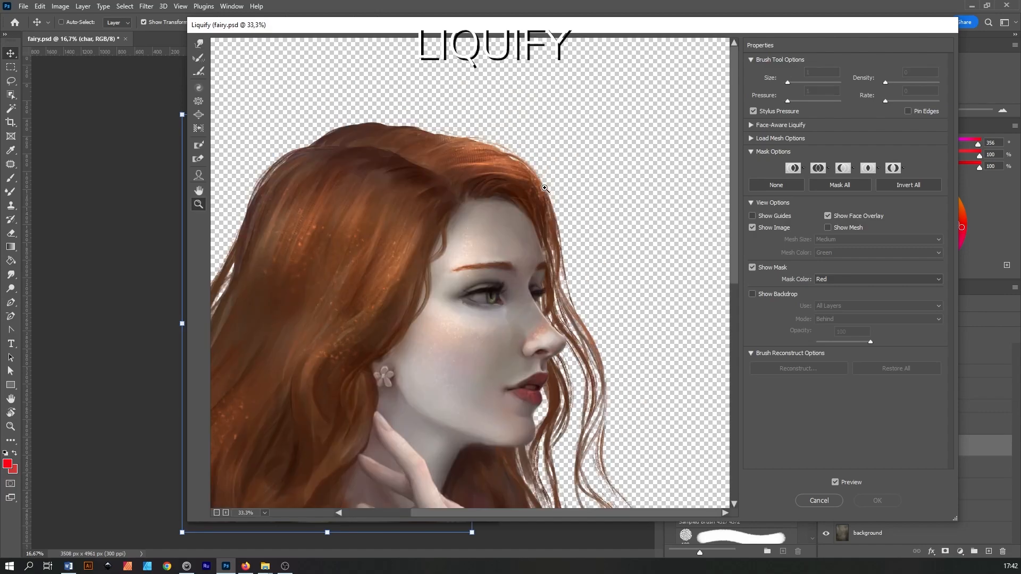
drag(736, 247, 736, 266)
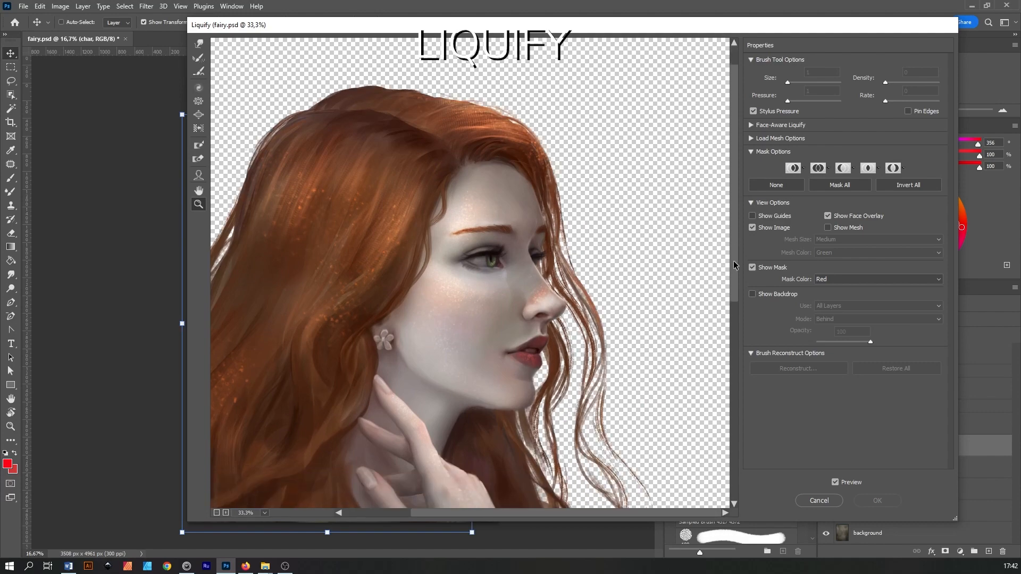
click(200, 46)
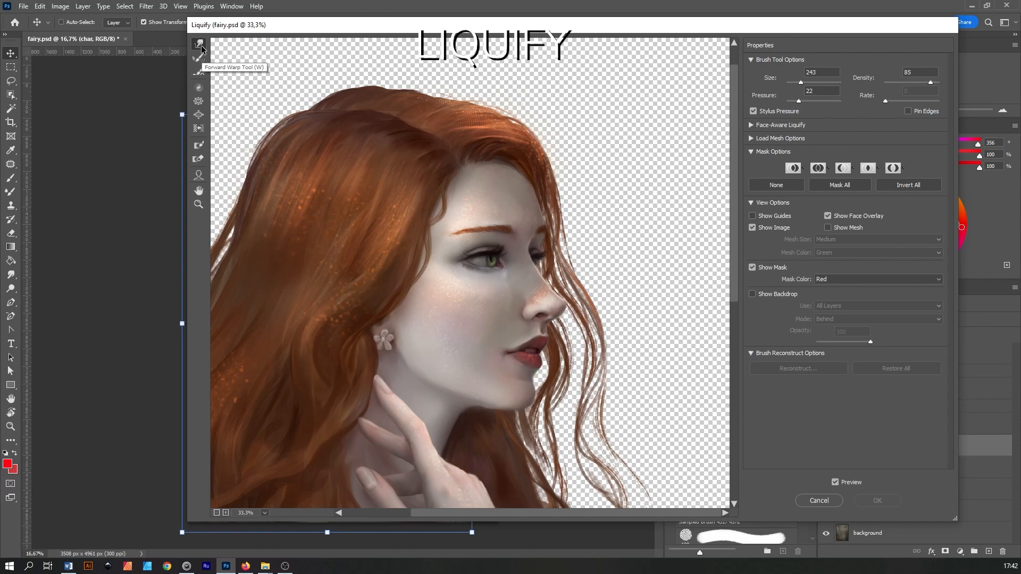
drag(553, 286, 555, 275)
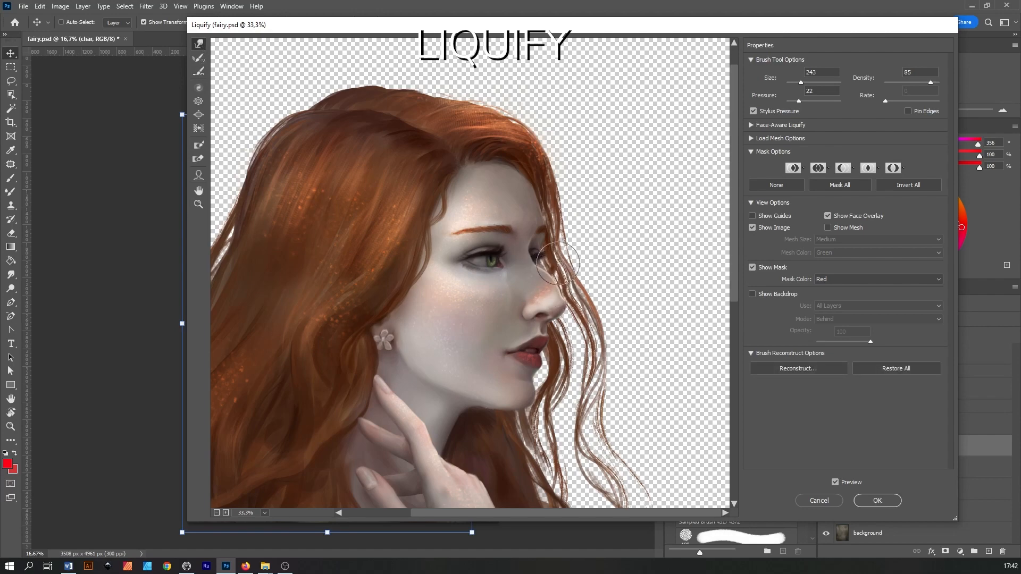
click(877, 501)
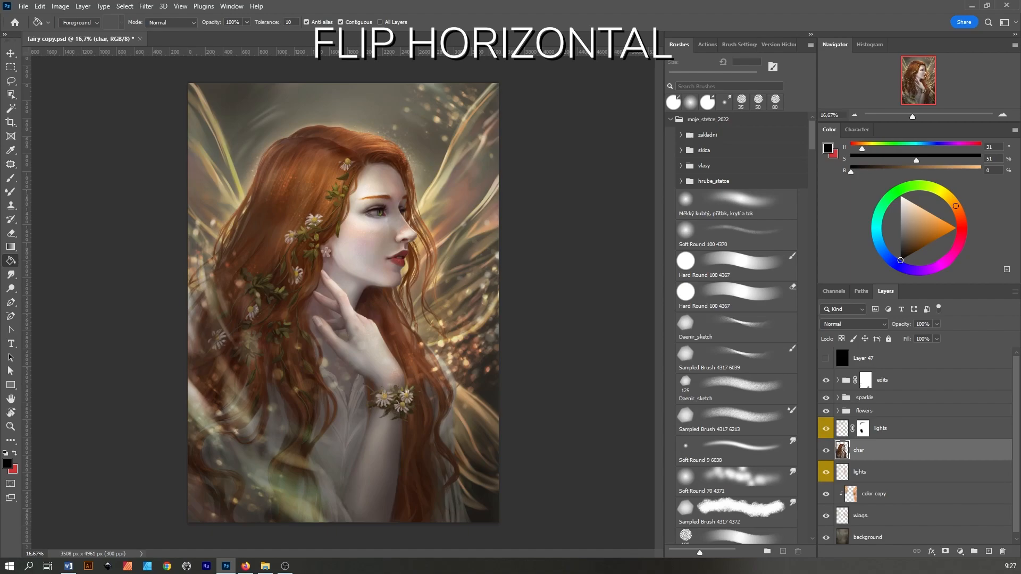
Flip the canvas view horizontally
click(181, 6)
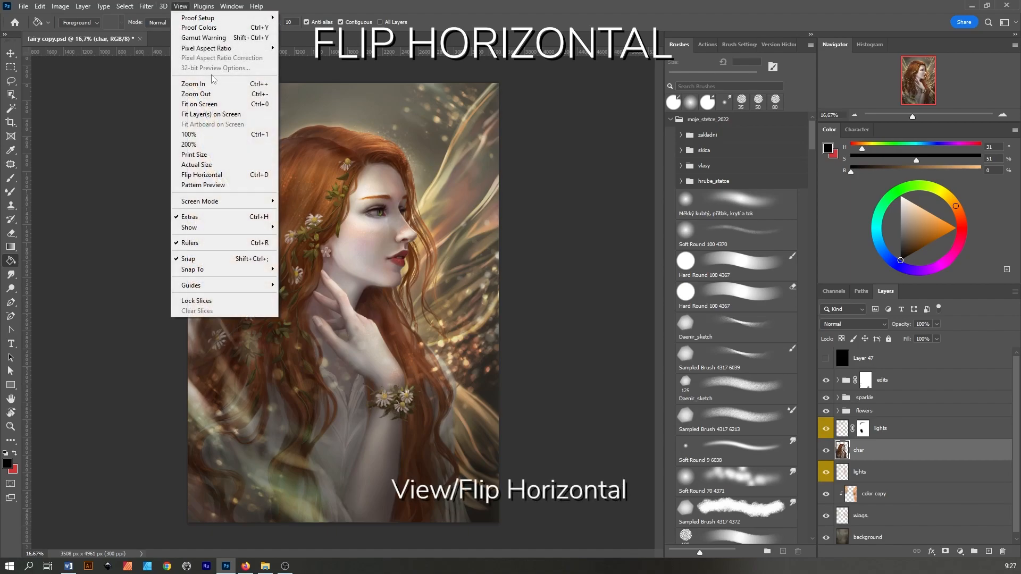
click(257, 176)
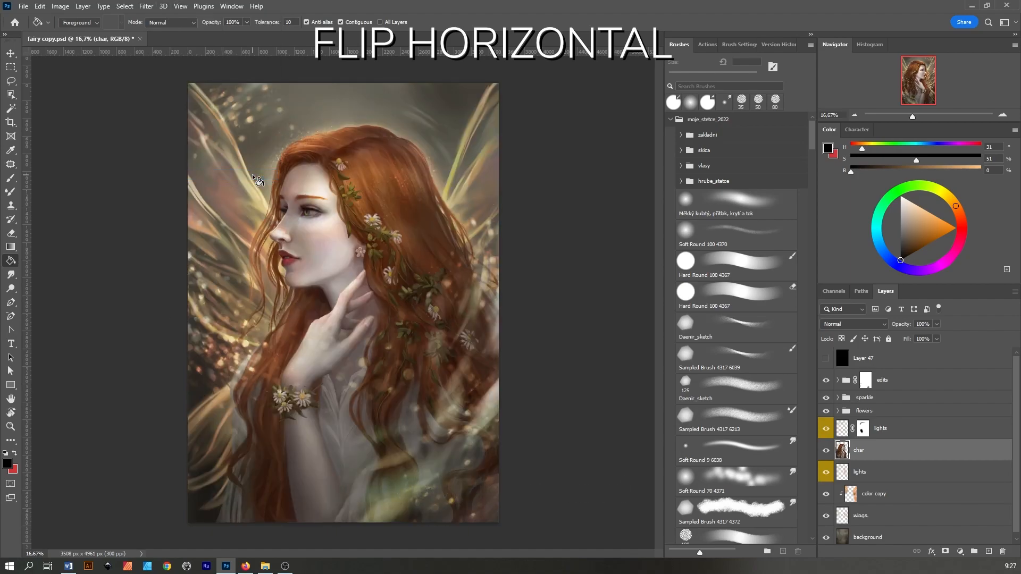
Try to flip the char layer itself horizontally with Transform, and undo it
click(40, 6)
mouse_move(153, 253)
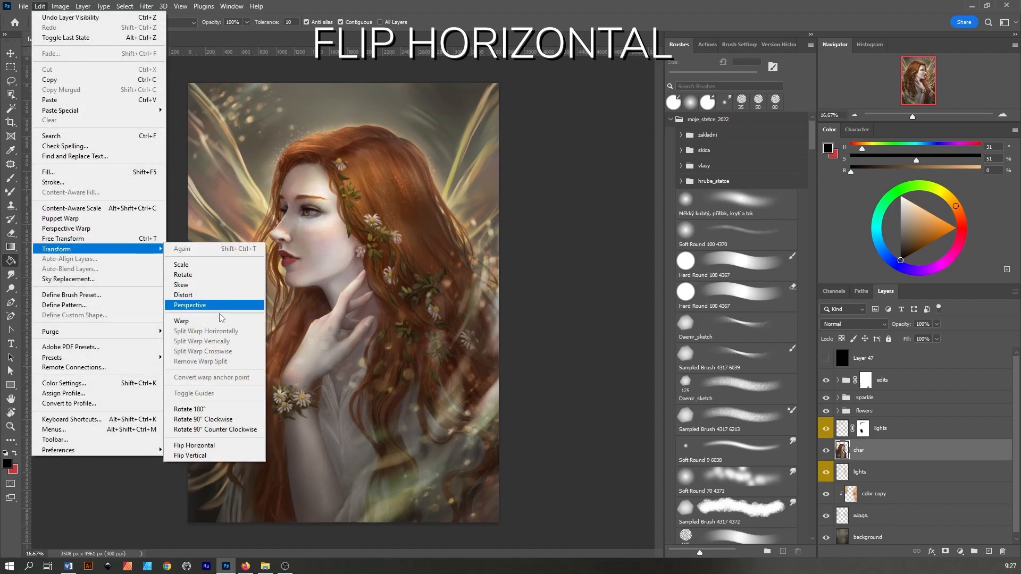
click(210, 448)
key(ctrl+z)
Turn the horizontal flip of the canvas view off, on and off again to compare both orientations
click(180, 6)
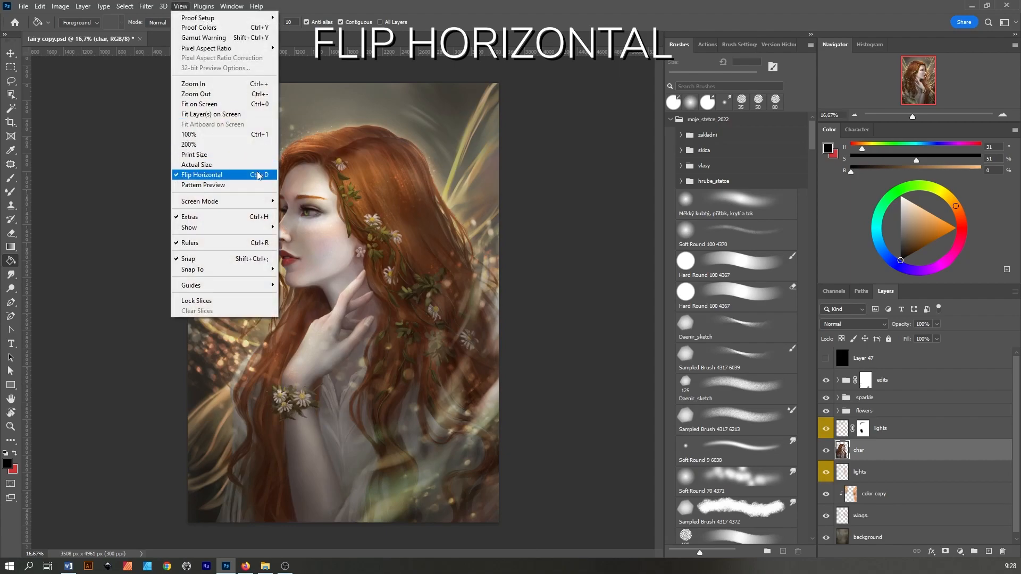
click(249, 175)
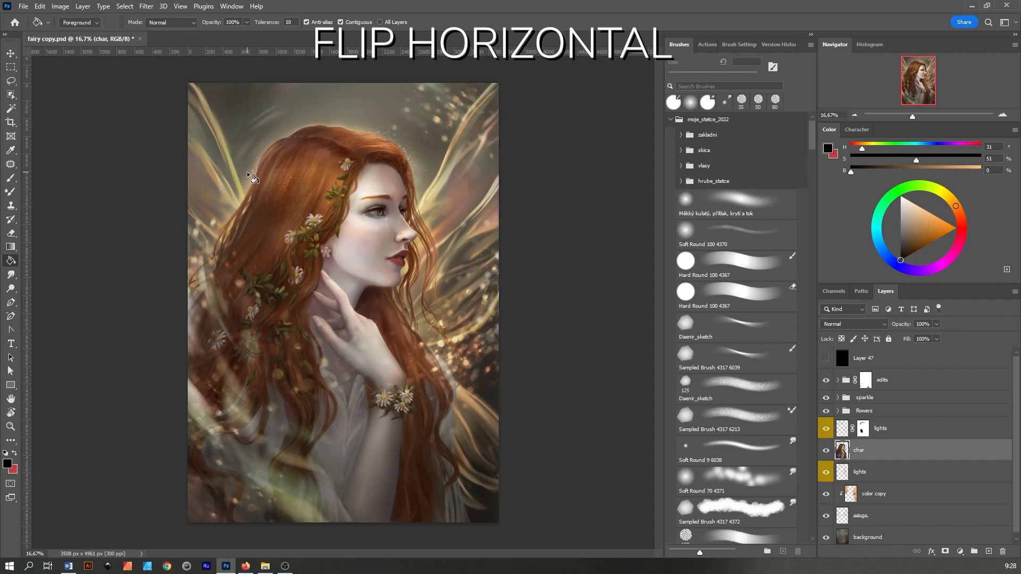
key(ctrl+d)
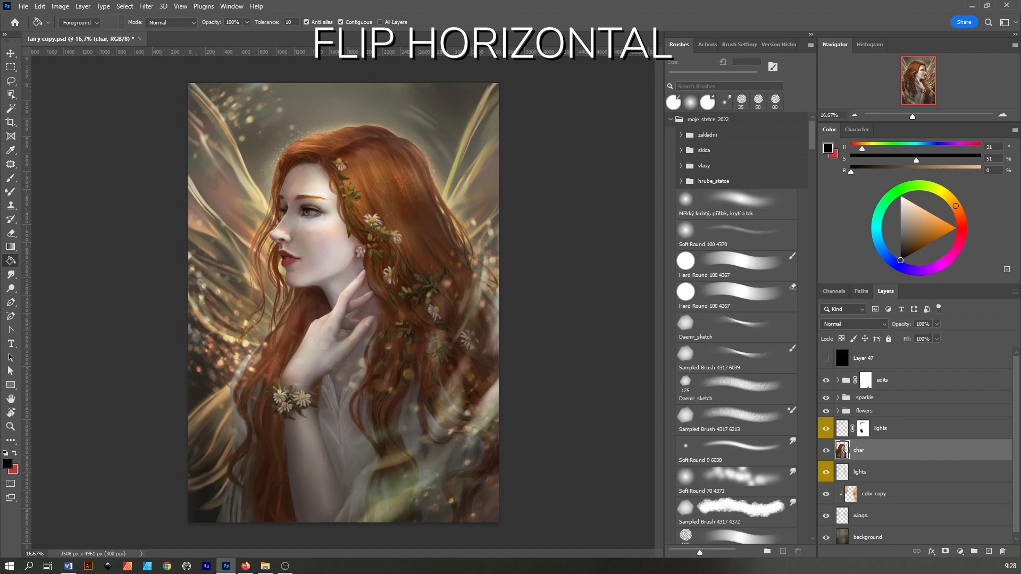
key(ctrl+shift+h)
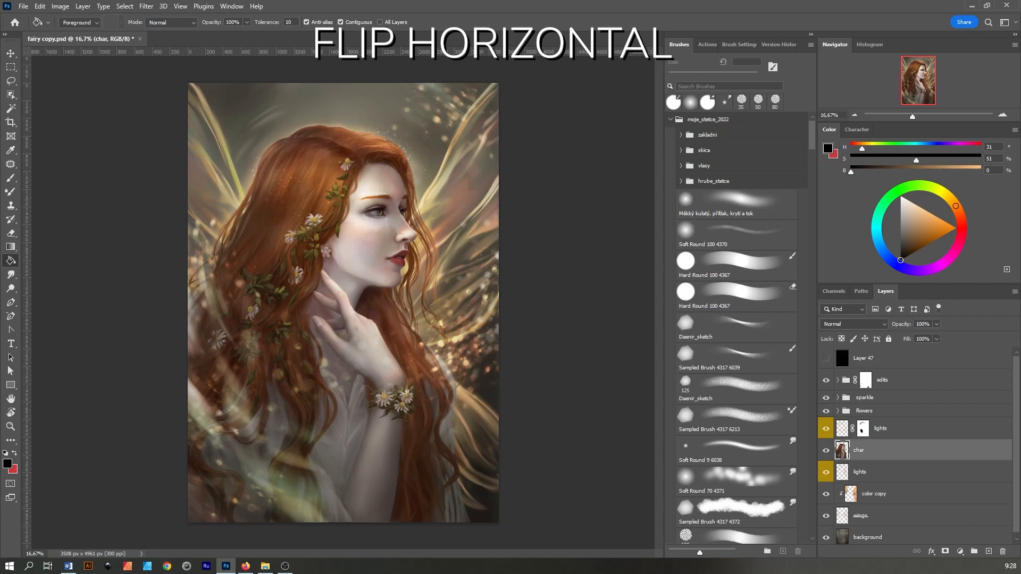
Look up the shortcut assigned to View > Flip Horizontal in the keyboard shortcuts for application menus, and close the dialog
click(40, 6)
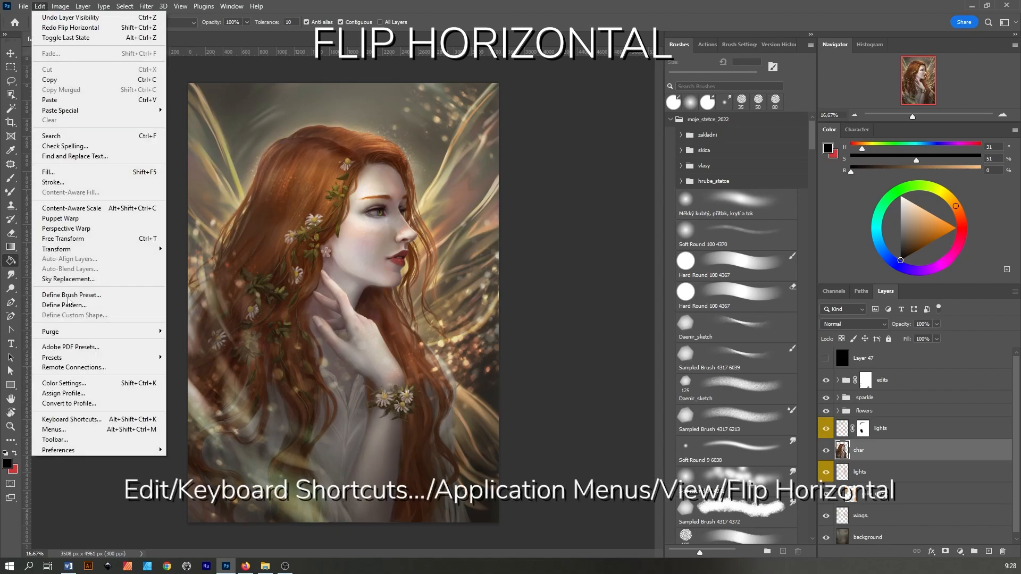
click(91, 419)
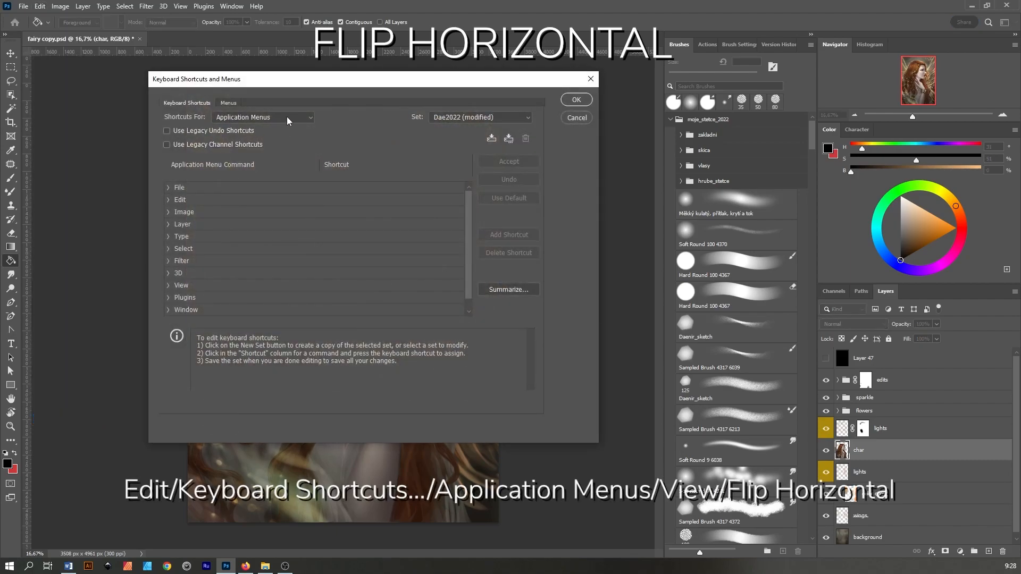
click(169, 285)
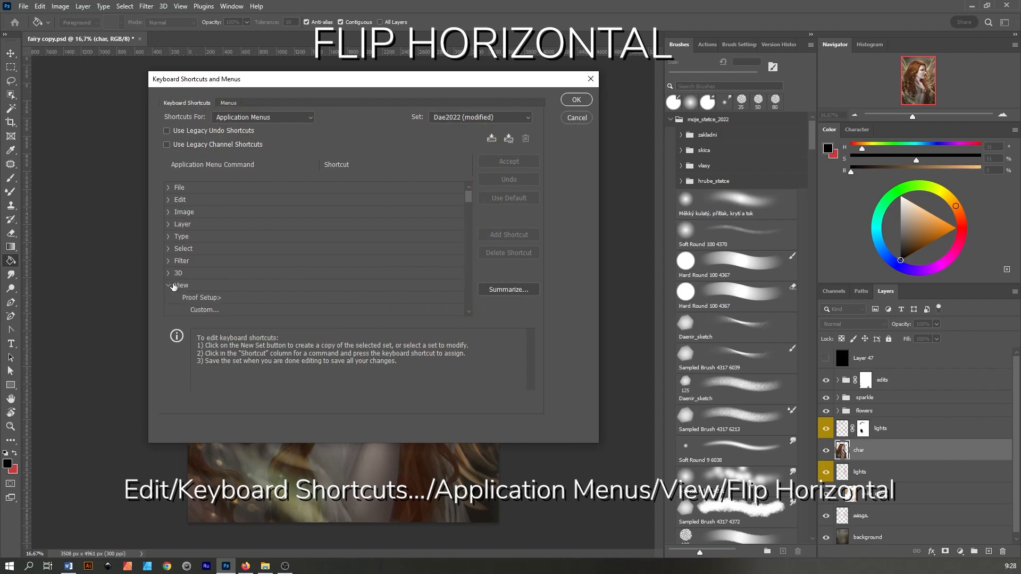
scroll(469, 212, down, 9)
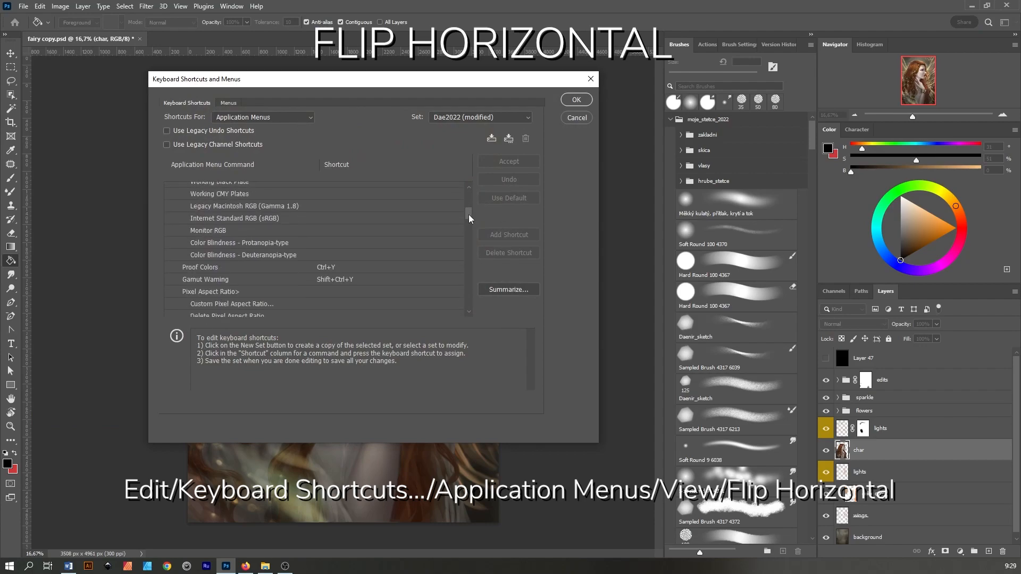
drag(468, 226, 466, 245)
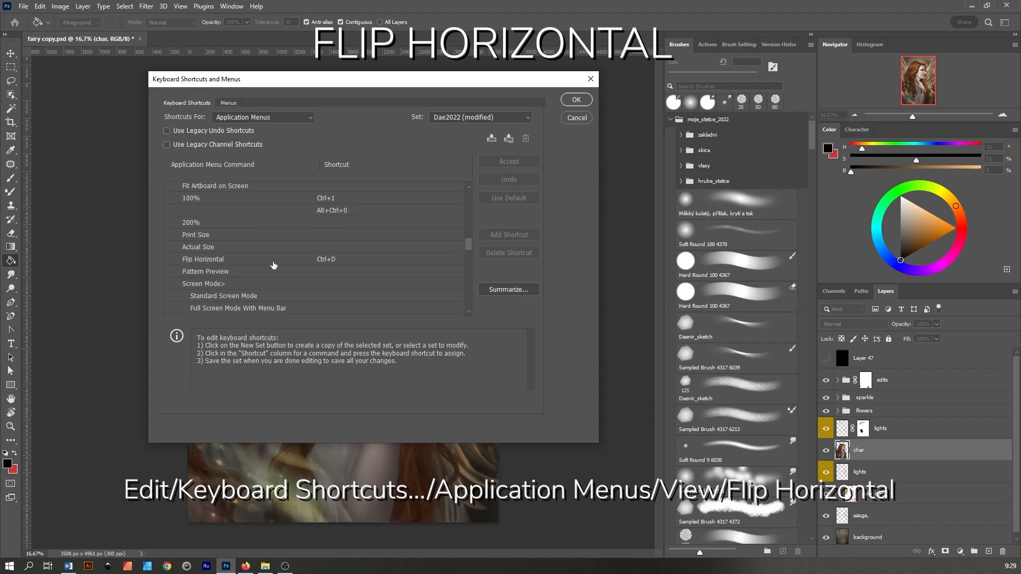
click(335, 261)
click(585, 98)
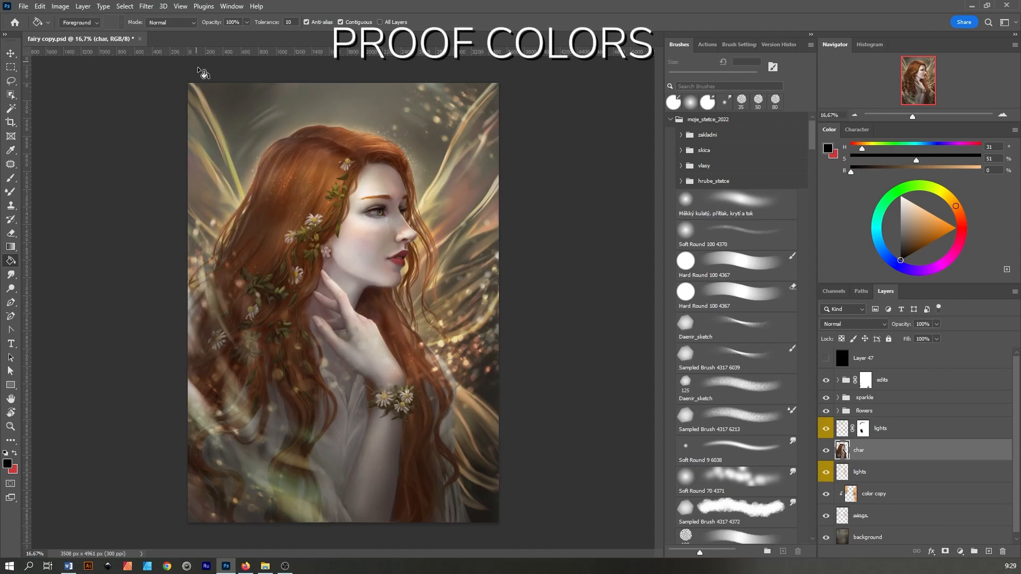
Turn on Proof Colors and confirm the custom proof setup with Dot Gain 10% as the simulated device
click(181, 6)
click(219, 28)
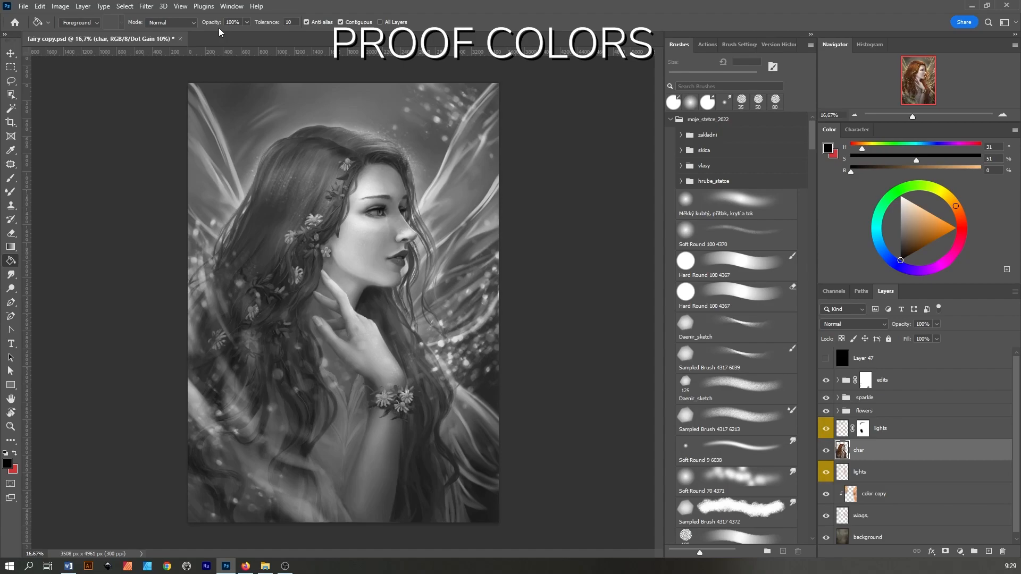
click(180, 6)
mouse_move(224, 21)
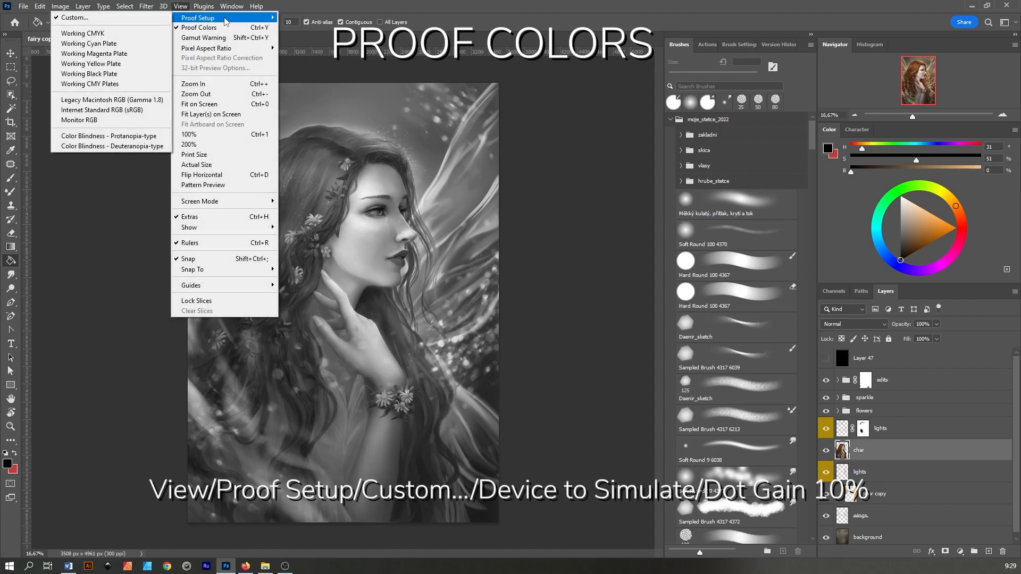
click(158, 18)
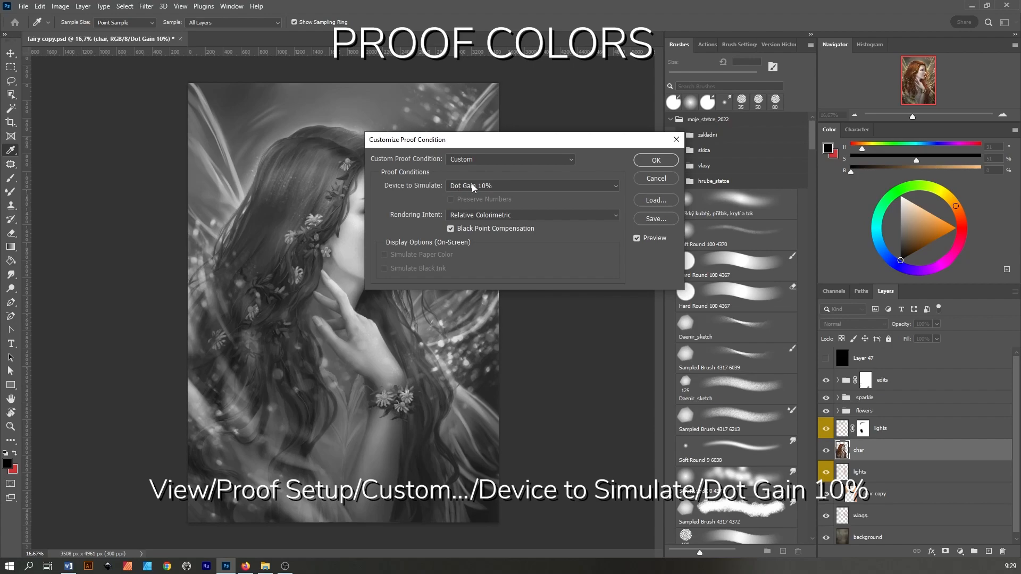
click(662, 159)
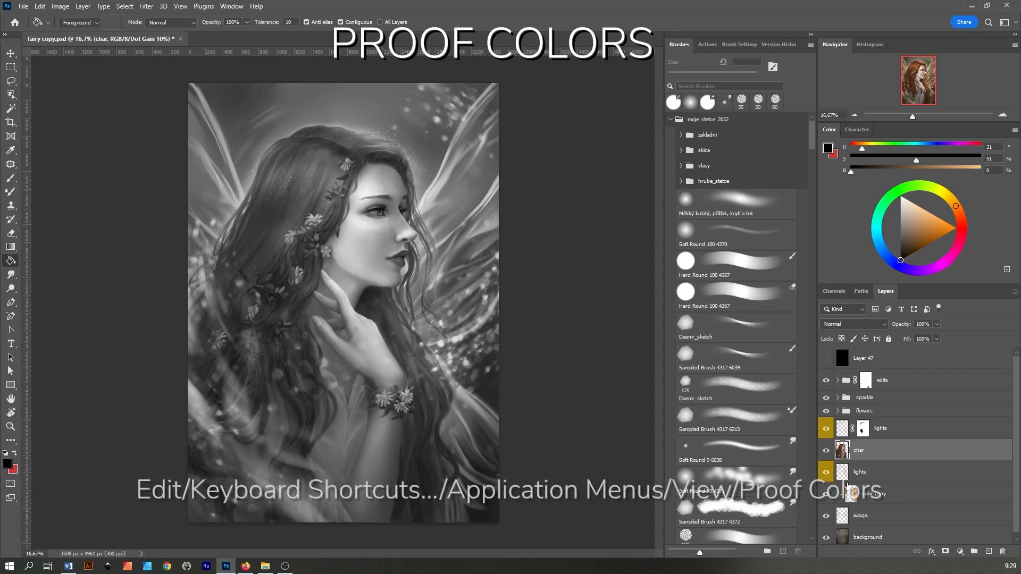
Turn off Proof Colors and compare the artwork with black Layer 47 in Color mode shown and hidden
click(39, 7)
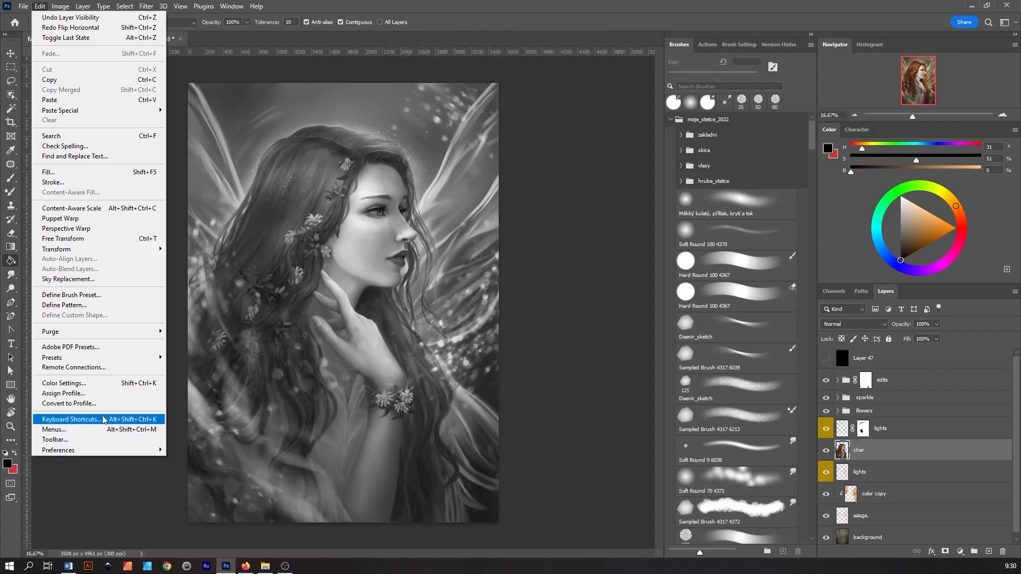
click(595, 373)
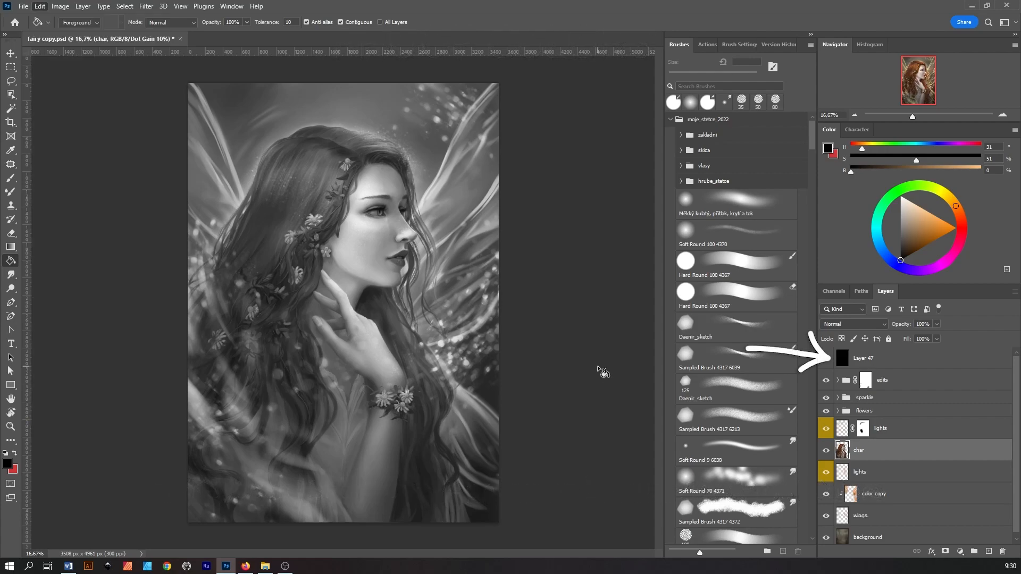
key(ctrl+y)
click(868, 355)
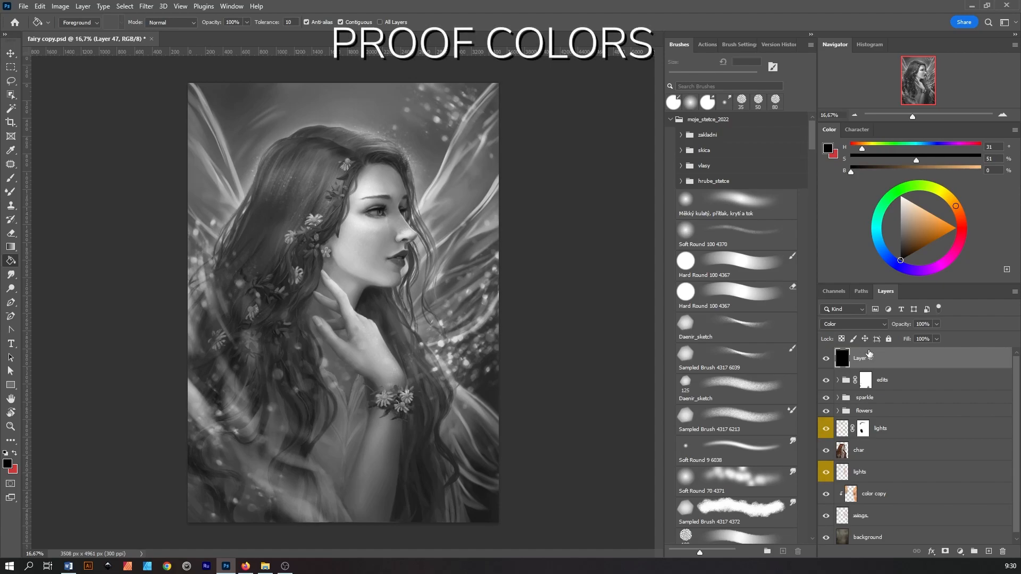
click(828, 358)
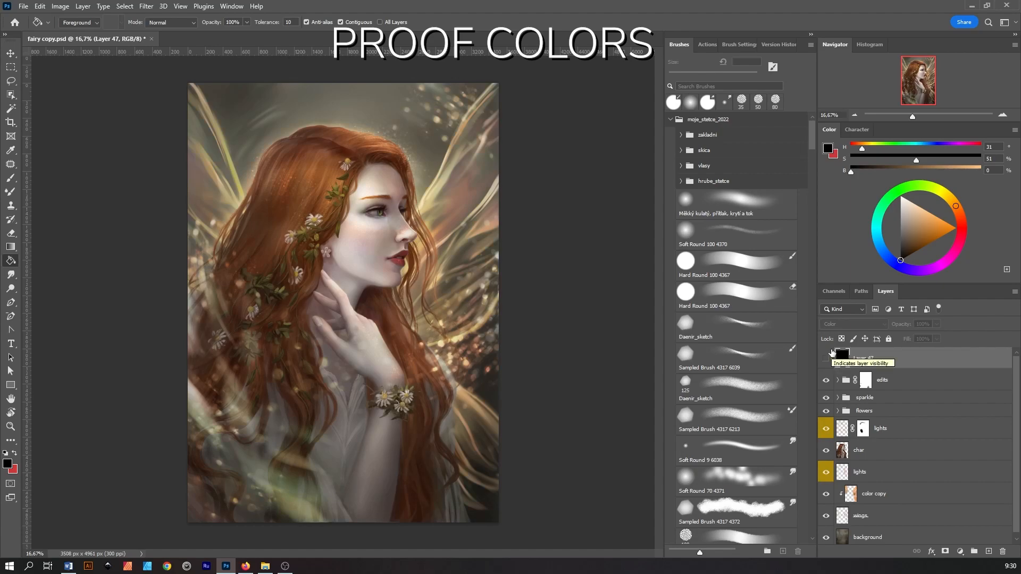
Select the char layer and sample several hair colors around the crown with the Eyedropper
click(851, 456)
key(i)
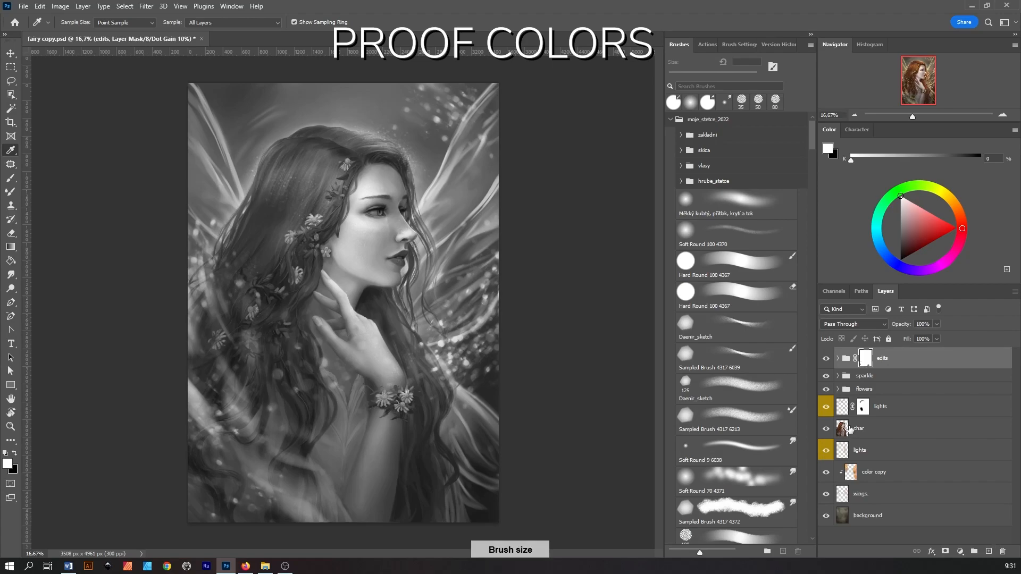
click(850, 430)
click(316, 141)
click(270, 197)
click(309, 198)
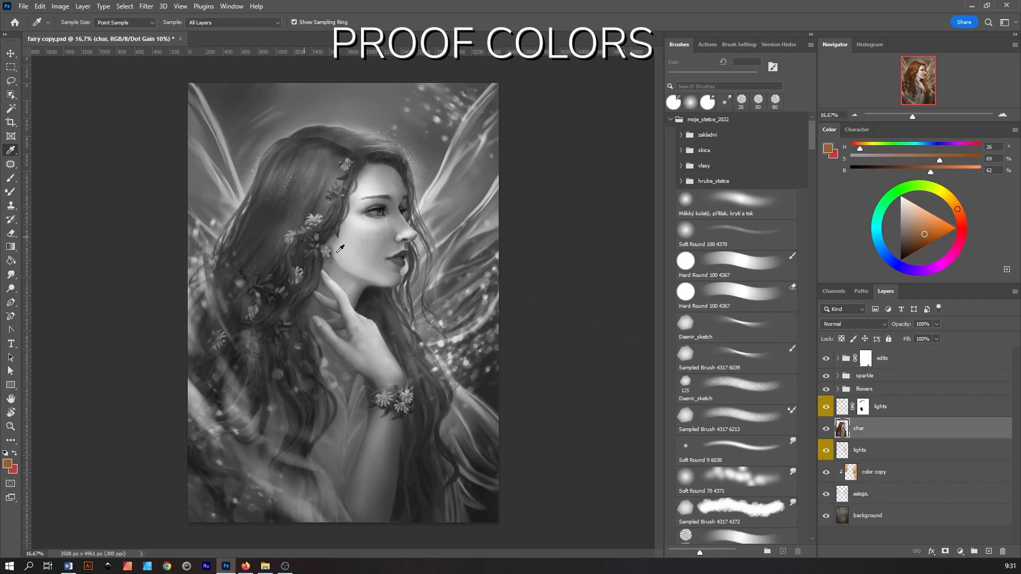
Paint light and dark patches on the crown hair with sampled hair colors, using the Hard Round 100 brush at 175 px
click(750, 265)
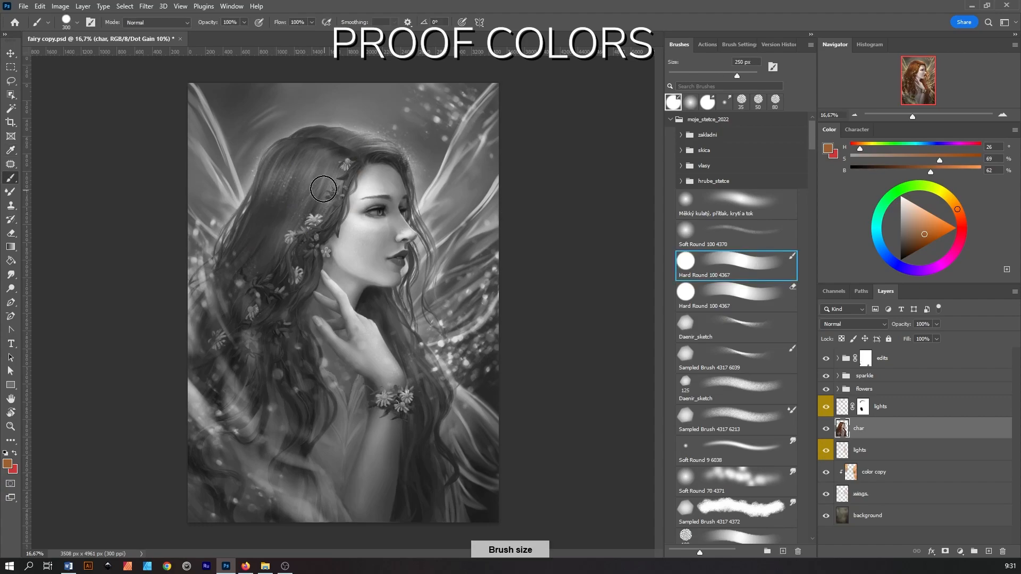
key(alt)
alt+click(333, 155)
key(bracketleft)
key(bracketleft)
key(bracketleft)
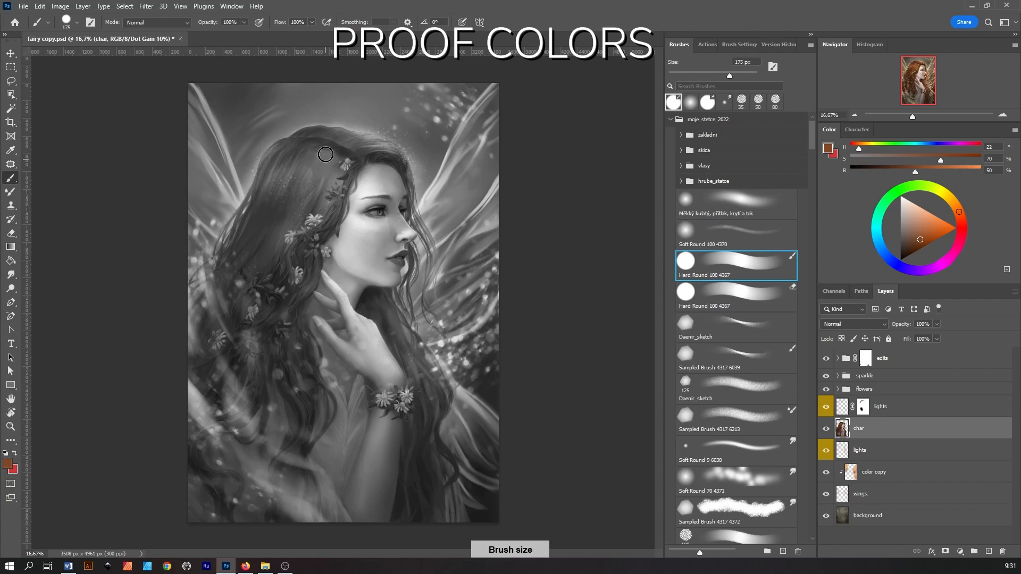
alt+click(312, 178)
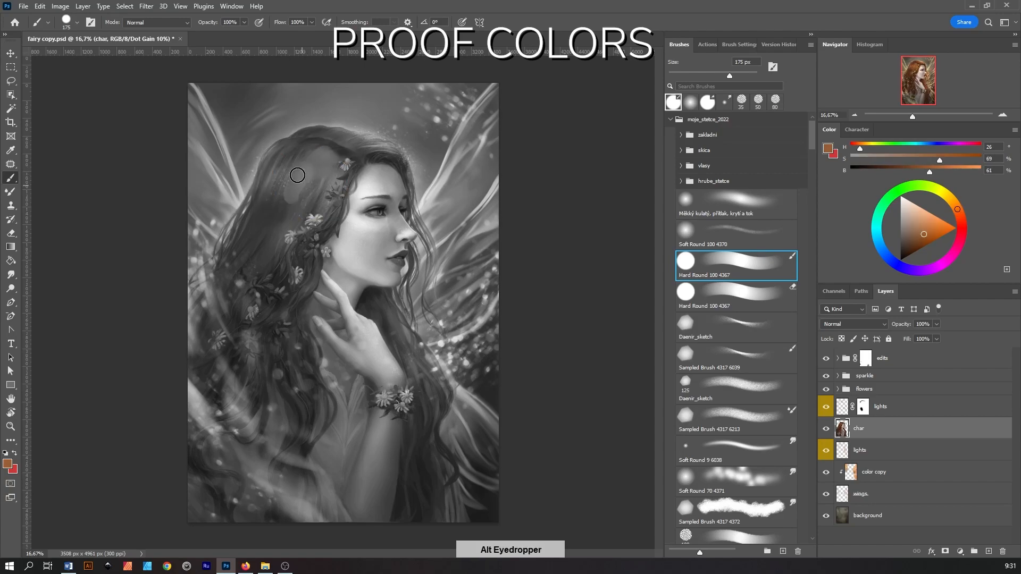
alt+click(293, 193)
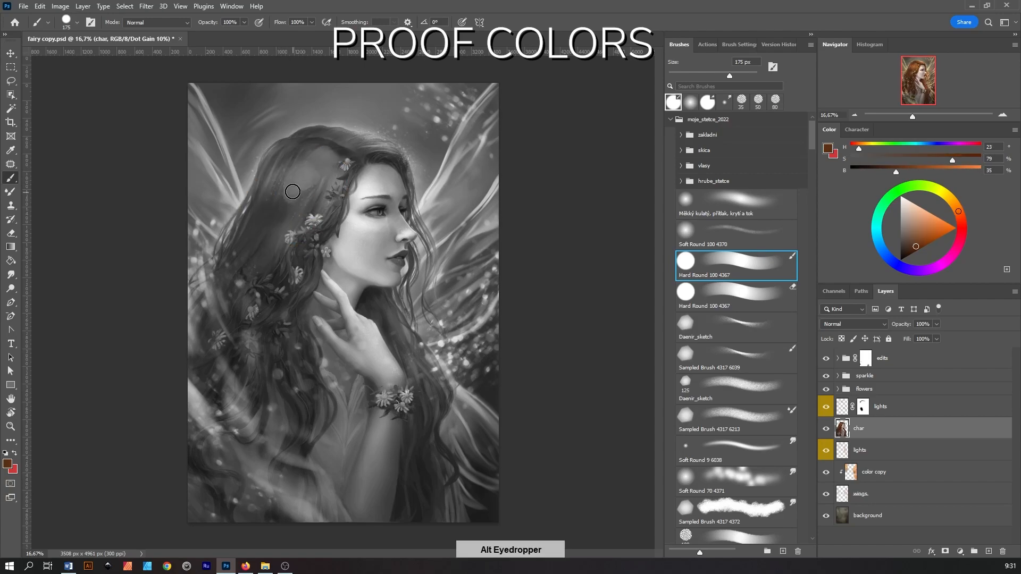
Paint a darker patch on the cheek with a sampled skin tone, and turn off Proof Colors
alt+click(368, 232)
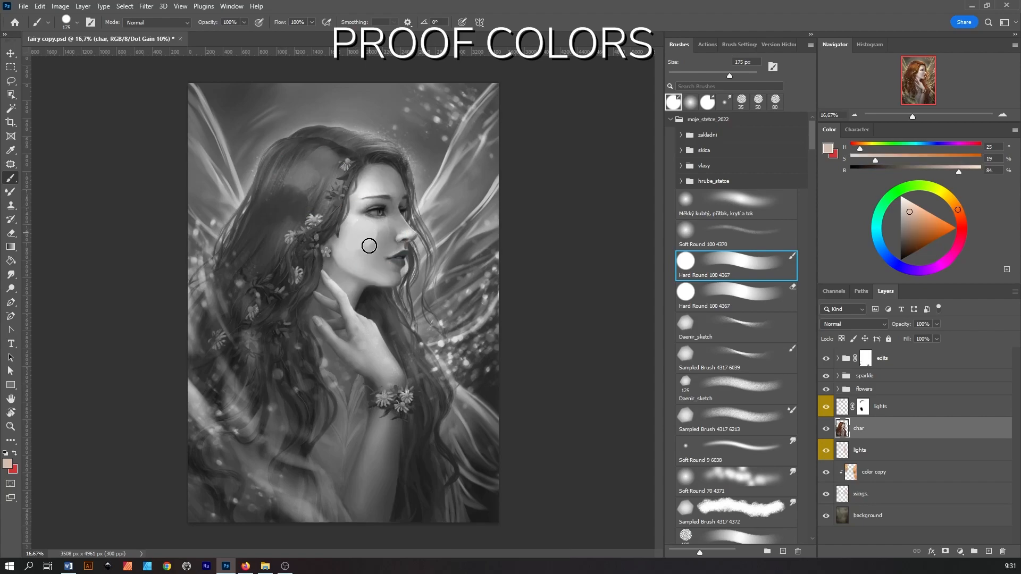
alt+click(377, 247)
drag(372, 240, 377, 264)
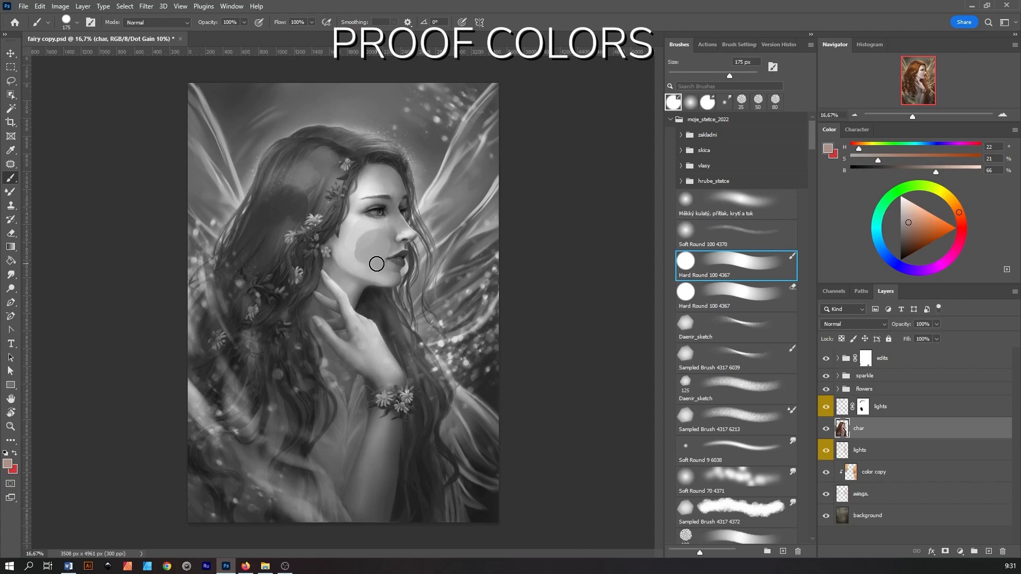
key(ctrl+y)
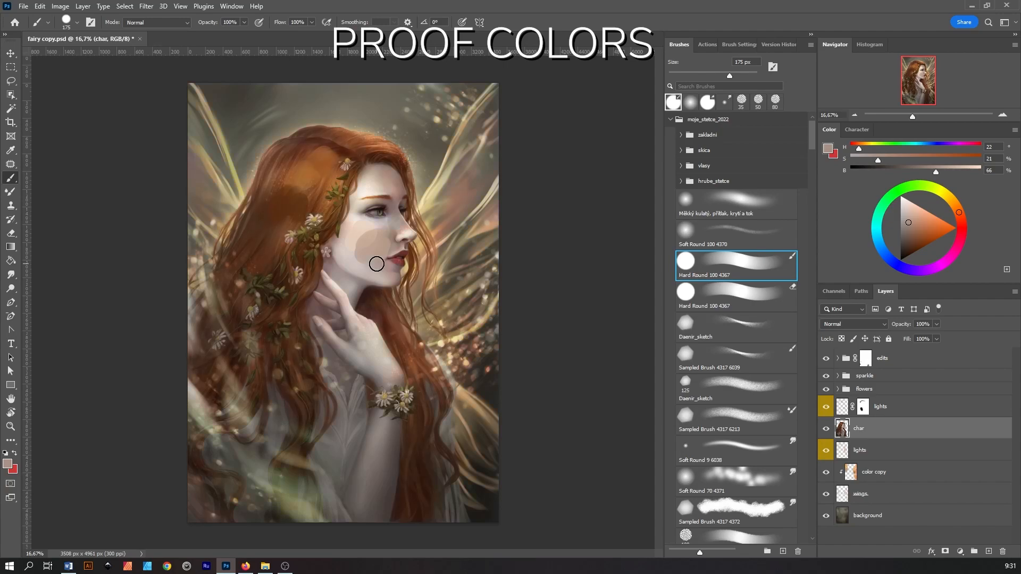